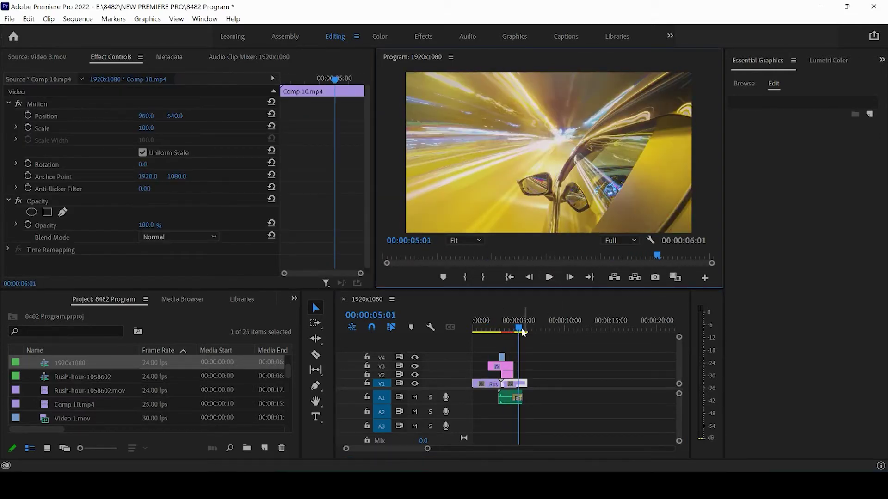
Review the sequence settings of the 1920x1080 sequence, including its frame size.
{"action": "left_click_drag", "start_coordinate": [428, 449], "coordinate": [406, 448]}
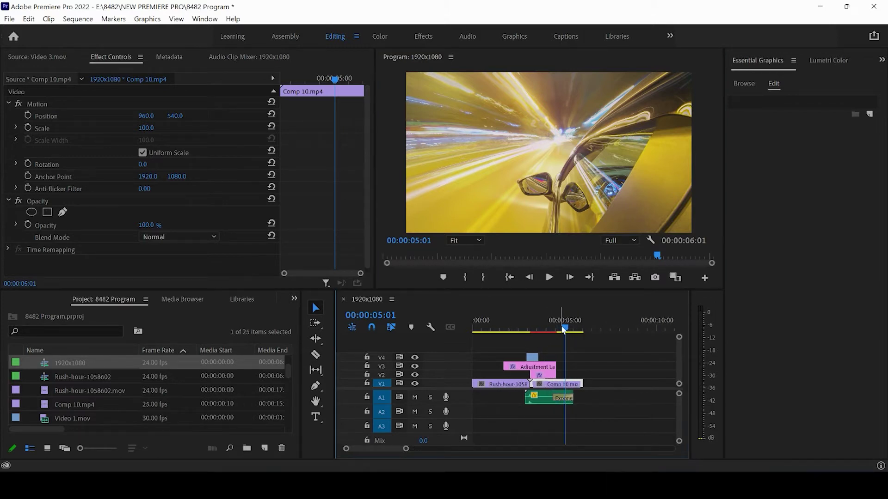
{"action": "mouse_move", "coordinate": [533, 319]}
{"action": "left_mouse_down"}
{"action": "mouse_move", "coordinate": [511, 325]}
{"action": "mouse_move", "coordinate": [547, 328]}
{"action": "left_mouse_up"}
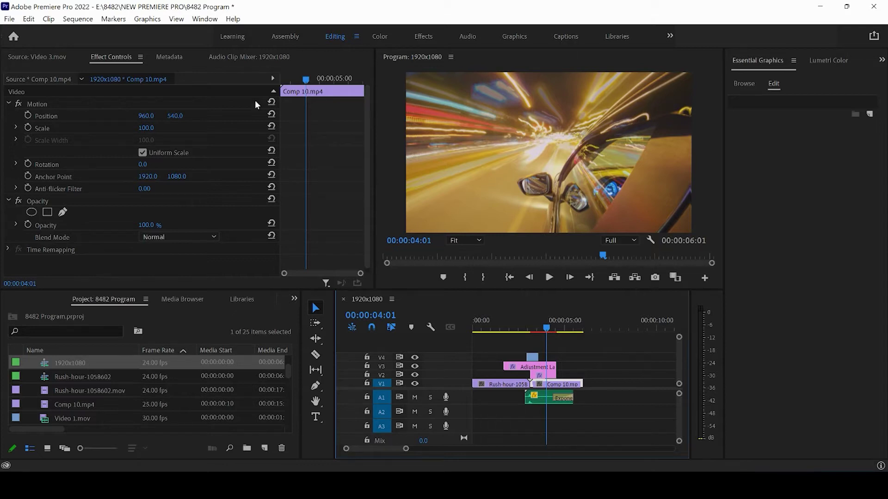
{"action": "left_click", "coordinate": [77, 18]}
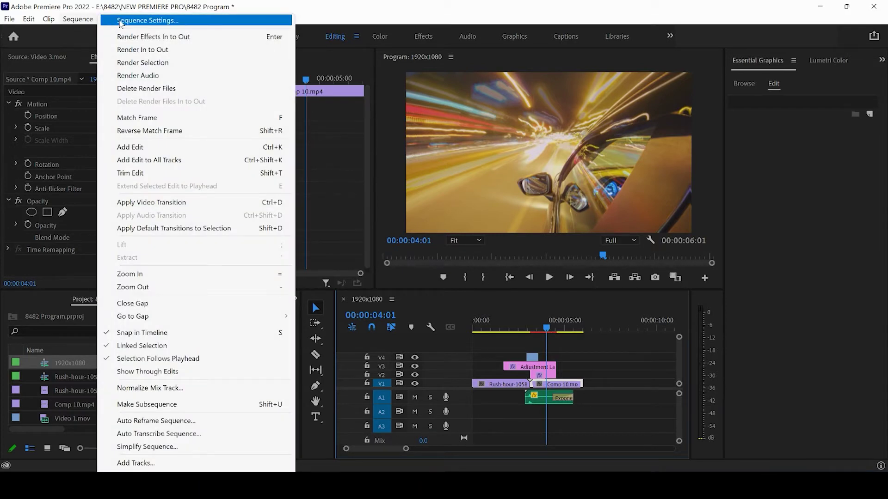
{"action": "left_click", "coordinate": [134, 22]}
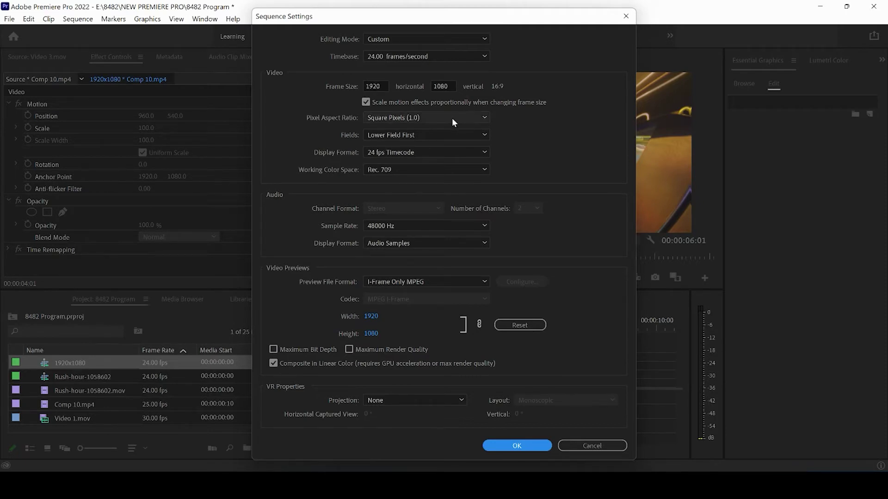
{"action": "left_click", "coordinate": [525, 443]}
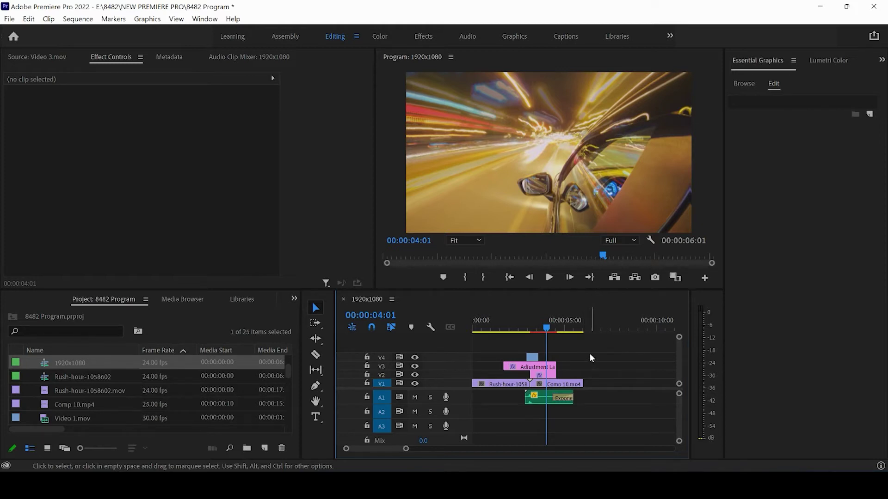
Create a new sequence named 1080x1080 with a frame size of 1080 horizontal by 1080 vertical.
{"action": "left_click", "coordinate": [10, 20]}
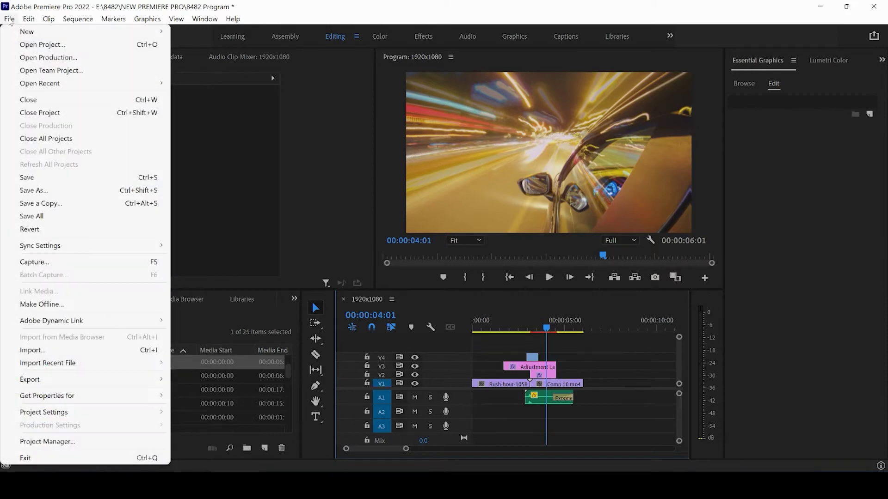
{"action": "mouse_move", "coordinate": [18, 33]}
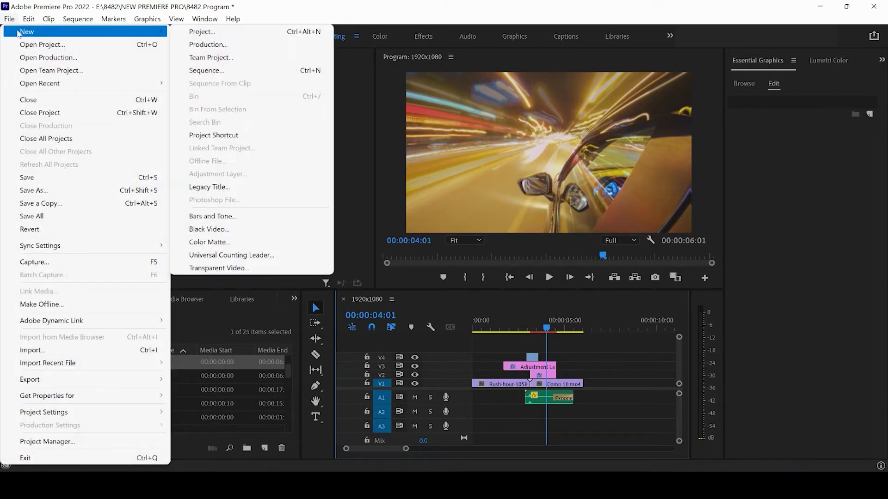
{"action": "left_click", "coordinate": [206, 71]}
{"action": "type", "text": "1080x1080"}
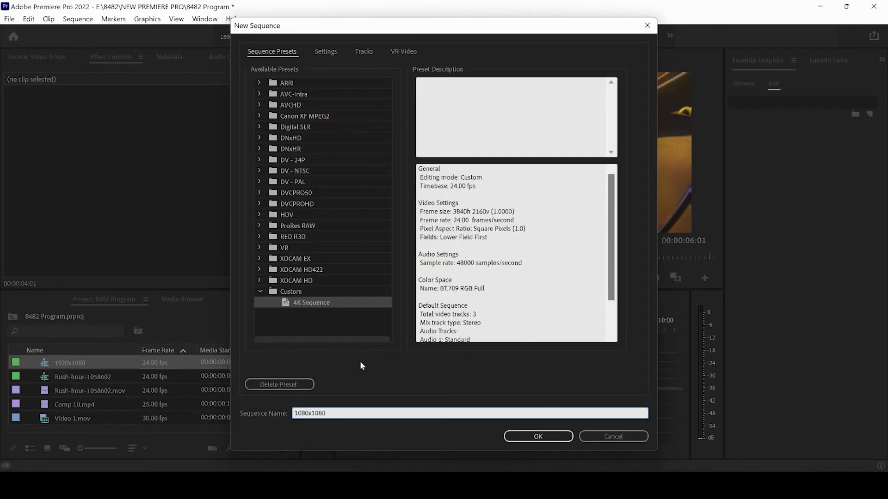
{"action": "left_click", "coordinate": [327, 51]}
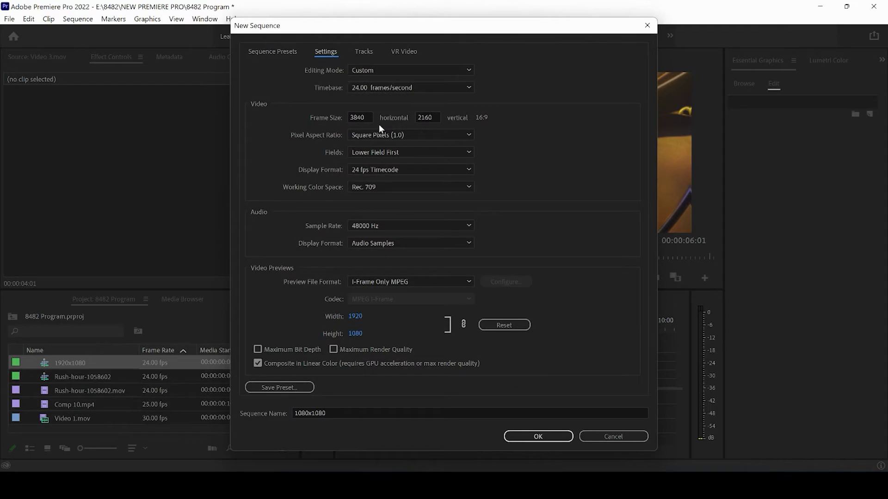
{"action": "left_click", "coordinate": [364, 119]}
{"action": "type", "text": "1080"}
{"action": "left_click", "coordinate": [435, 117]}
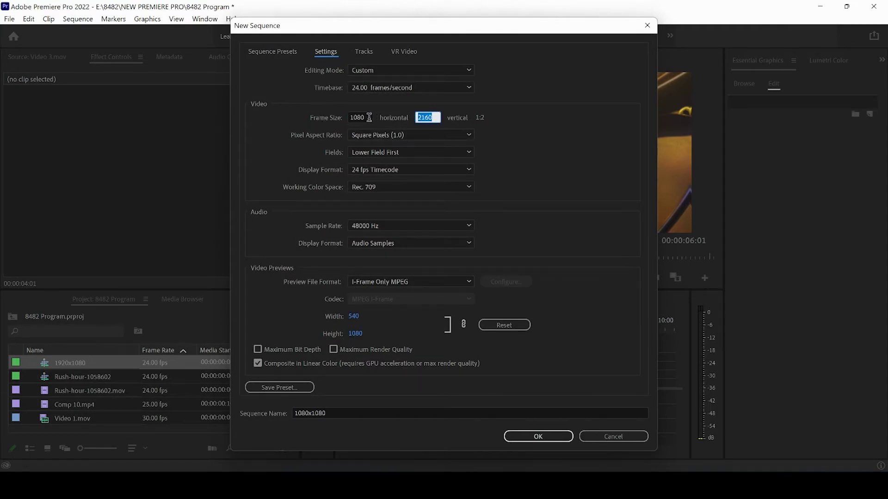
{"action": "type", "text": "1080"}
{"action": "left_click", "coordinate": [579, 181]}
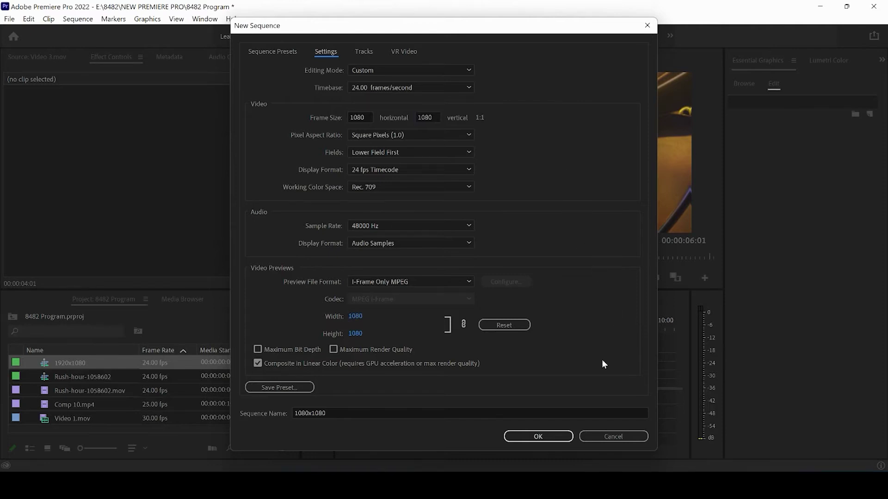
{"action": "left_click", "coordinate": [535, 438]}
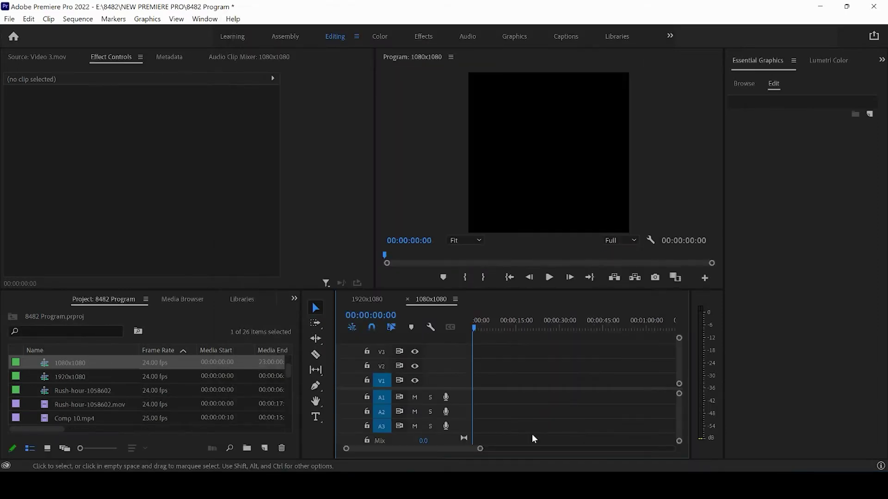
Compare the two sequences and check the frame size in the 1080x1080 sequence's settings.
{"action": "left_click", "coordinate": [370, 300]}
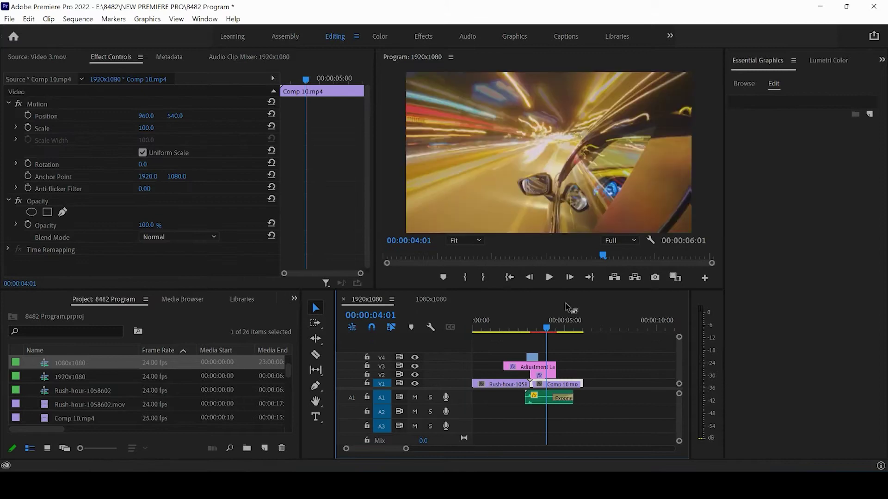
{"action": "left_click", "coordinate": [433, 299]}
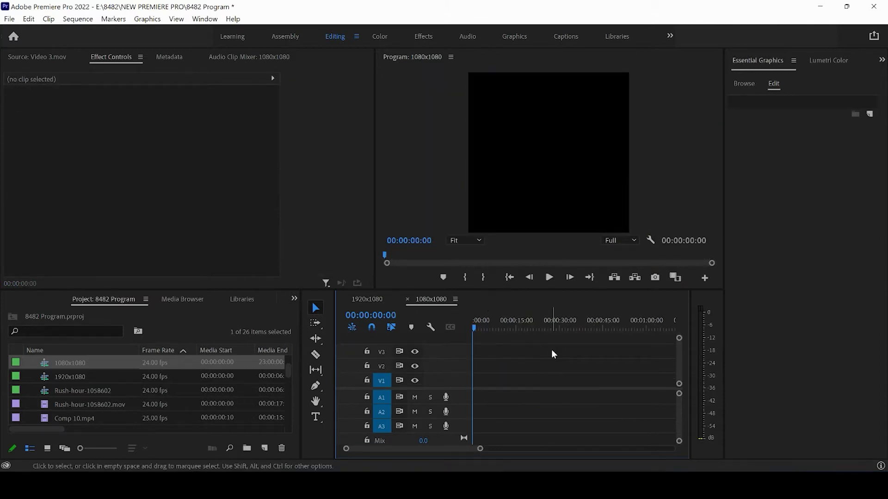
{"action": "left_click", "coordinate": [79, 19]}
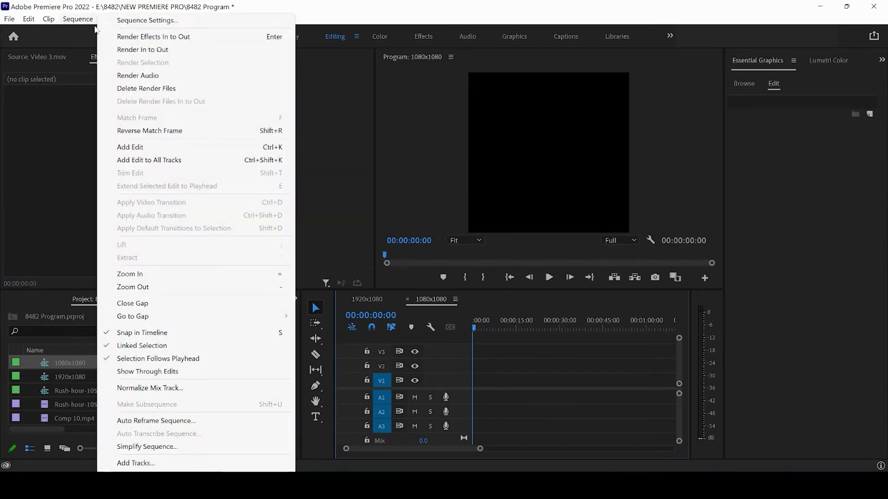
{"action": "left_click", "coordinate": [121, 21]}
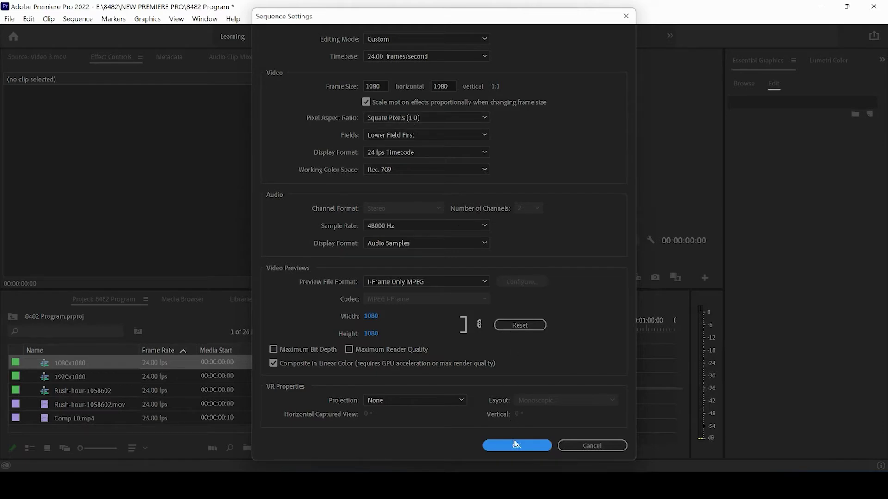
{"action": "left_click", "coordinate": [515, 447]}
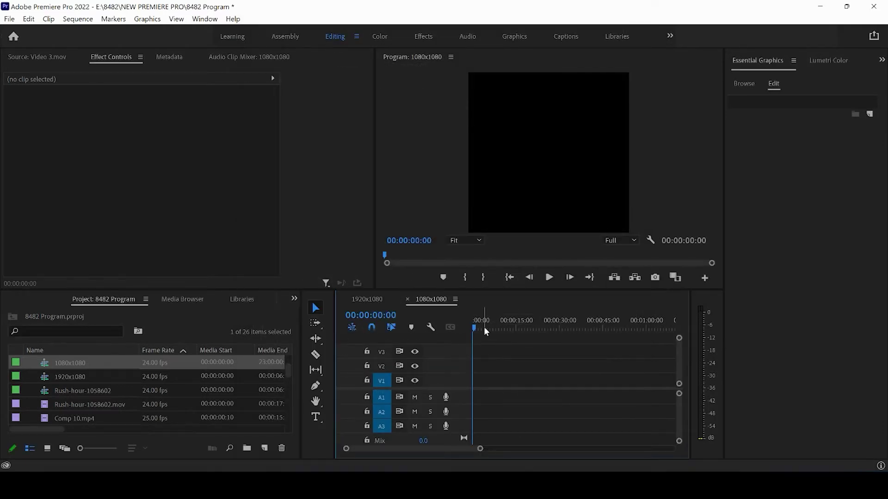
Copy all clips and adjustment layers from the 1920x1080 sequence into the 1080x1080 sequence.
{"action": "left_click", "coordinate": [373, 300]}
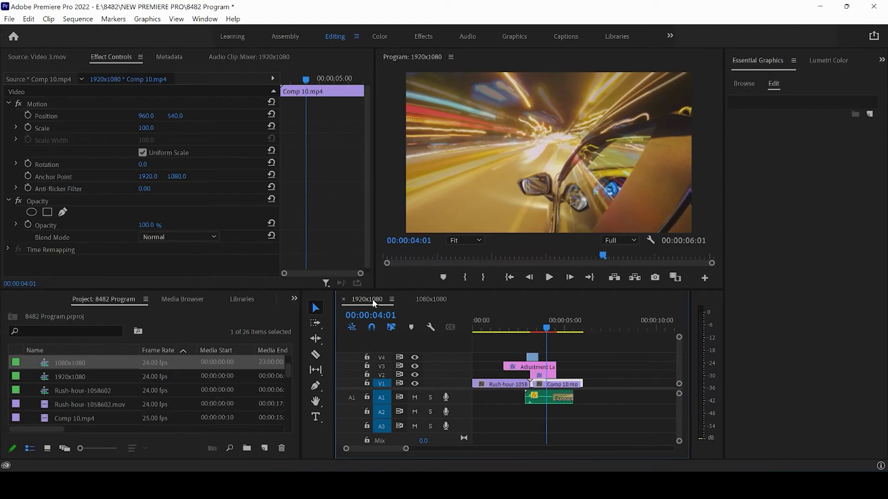
{"action": "left_click_drag", "start_coordinate": [492, 343], "coordinate": [579, 407]}
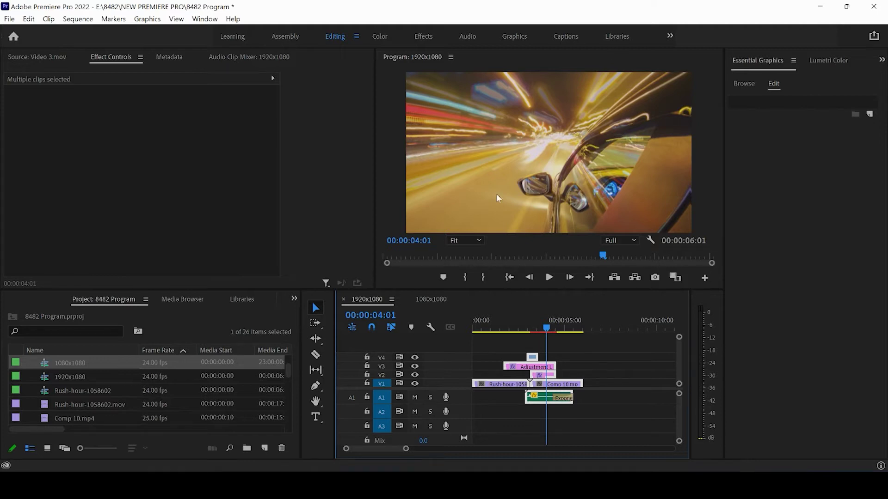
{"action": "left_click", "coordinate": [431, 300]}
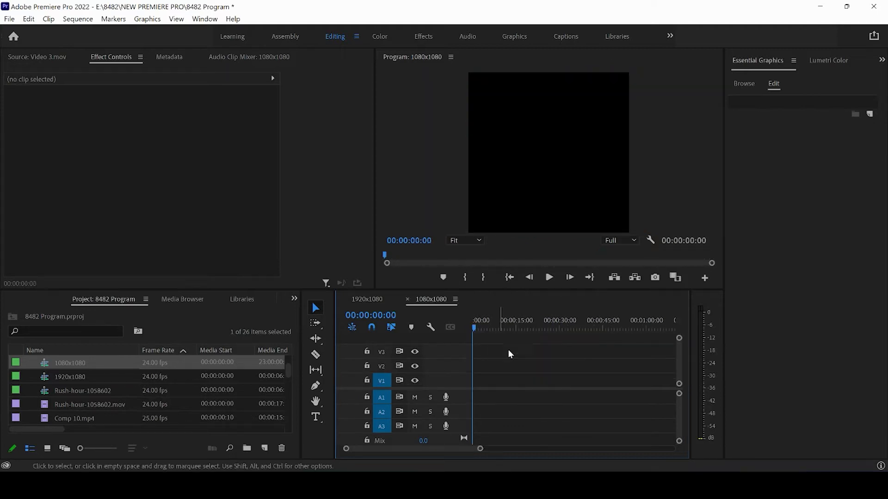
{"action": "key", "text": "ctrl+v"}
Set the scale of the Rush-hour-1058602.mov clip to 50 and shift its horizontal position to about 530.
{"action": "left_click_drag", "start_coordinate": [490, 329], "coordinate": [480, 329]}
{"action": "left_click_drag", "start_coordinate": [479, 449], "coordinate": [437, 449]}
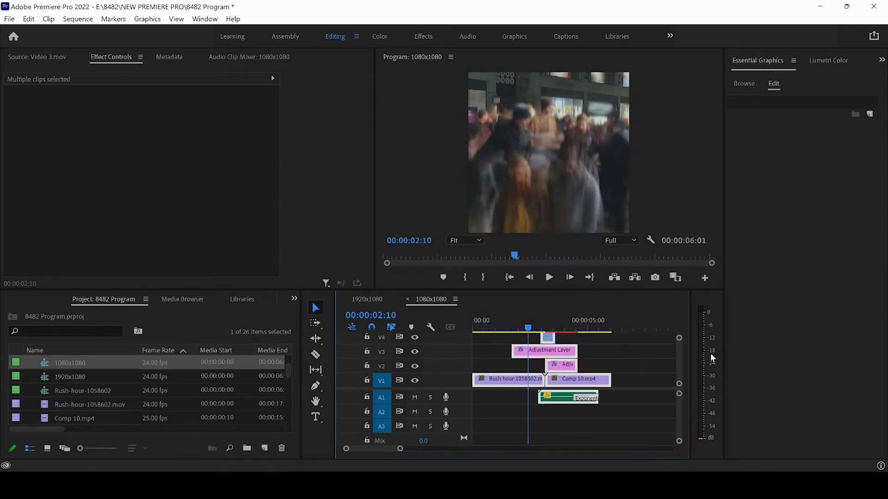
{"action": "left_click_drag", "start_coordinate": [679, 339], "coordinate": [679, 332]}
{"action": "left_click", "coordinate": [508, 384]}
{"action": "left_click_drag", "start_coordinate": [582, 327], "coordinate": [546, 327]}
{"action": "left_click", "coordinate": [514, 349]}
{"action": "left_click", "coordinate": [514, 387]}
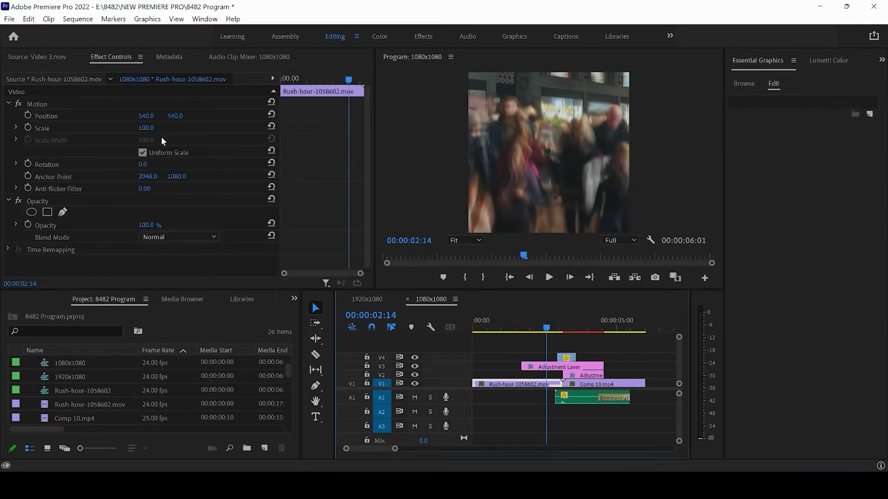
{"action": "left_click_drag", "start_coordinate": [144, 128], "coordinate": [115, 132]}
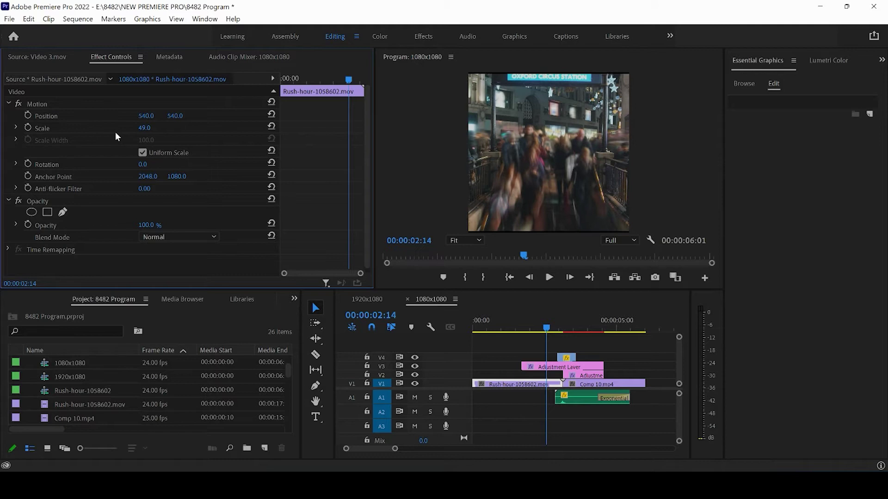
{"action": "left_click", "coordinate": [154, 126]}
{"action": "type", "text": "50"}
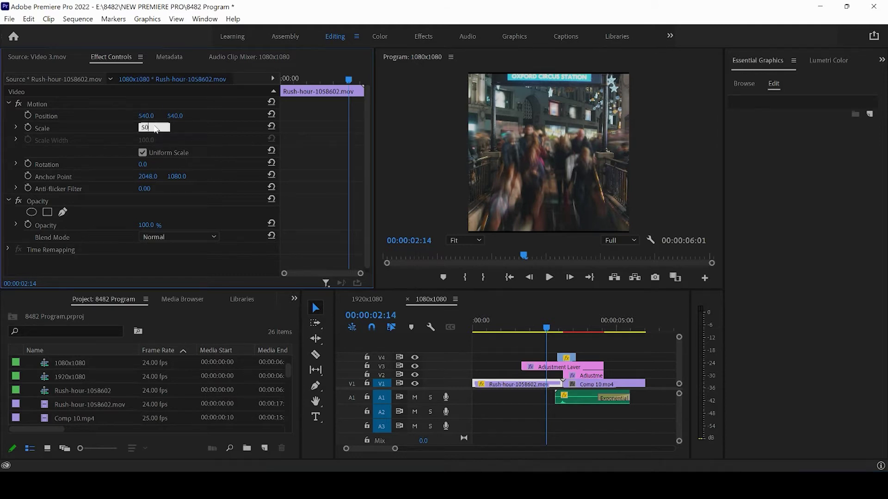
{"action": "key", "text": "Return"}
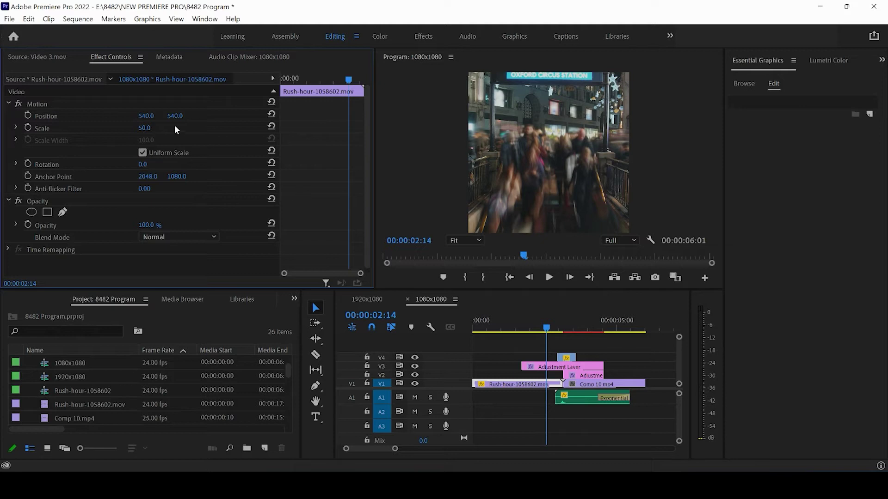
{"action": "left_click_drag", "start_coordinate": [148, 115], "coordinate": [116, 123]}
{"action": "left_click_drag", "start_coordinate": [284, 144], "coordinate": [291, 143]}
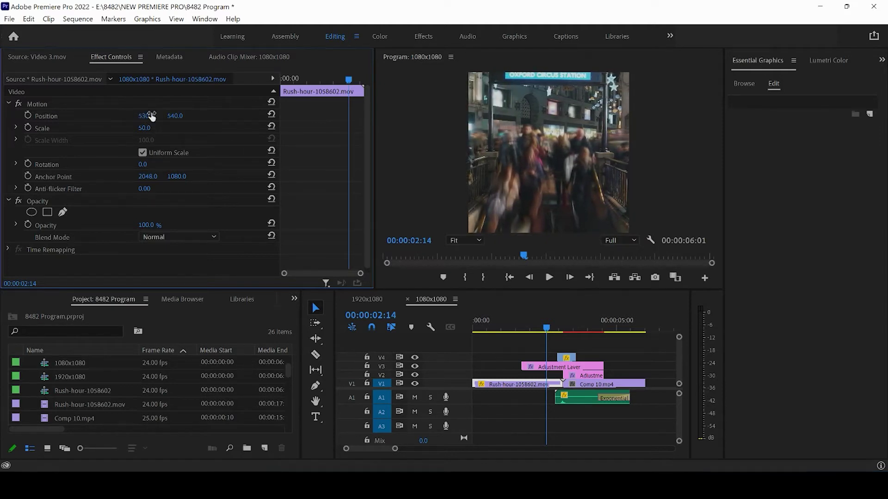
Try a scale of 50 on the Comp 10.mp4 clip.
{"action": "left_click_drag", "start_coordinate": [548, 321], "coordinate": [570, 322]}
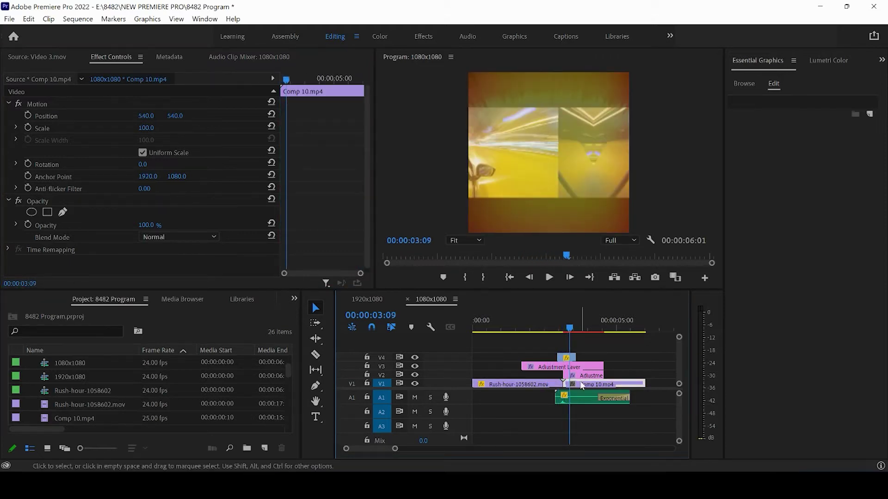
{"action": "left_click", "coordinate": [139, 133]}
{"action": "type", "text": "50"}
{"action": "key", "text": "Return"}
Reset the scale of Comp 10.mp4 and enlarge it to 182 to fill the square frame.
{"action": "left_click_drag", "start_coordinate": [579, 321], "coordinate": [617, 332]}
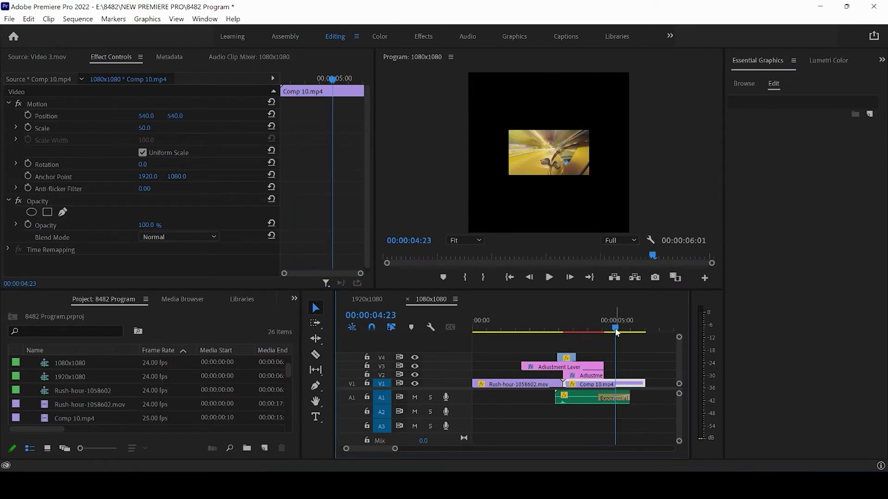
{"action": "left_click", "coordinate": [280, 139]}
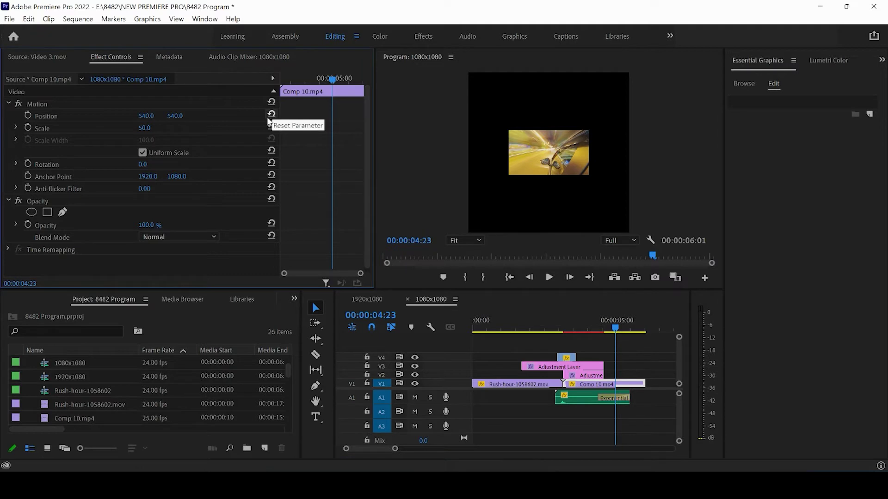
{"action": "left_click", "coordinate": [272, 127]}
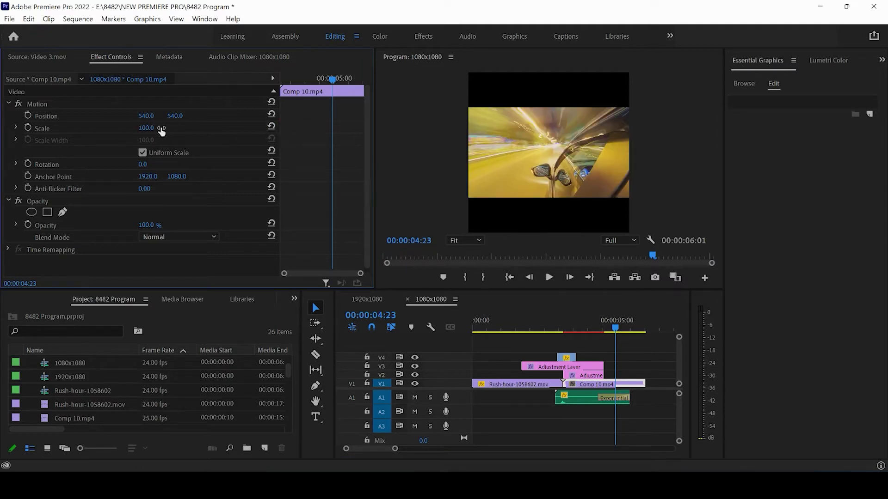
{"action": "left_click_drag", "start_coordinate": [145, 128], "coordinate": [209, 133]}
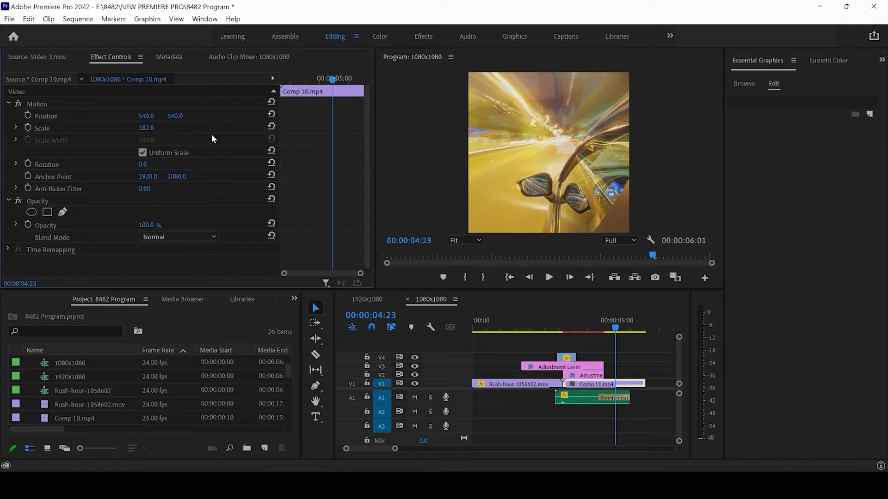
Examine the Mirror effect settings of the V2 adjustment layer and compare the transition with the 1920x1080 sequence.
{"action": "left_click_drag", "start_coordinate": [615, 327], "coordinate": [578, 341]}
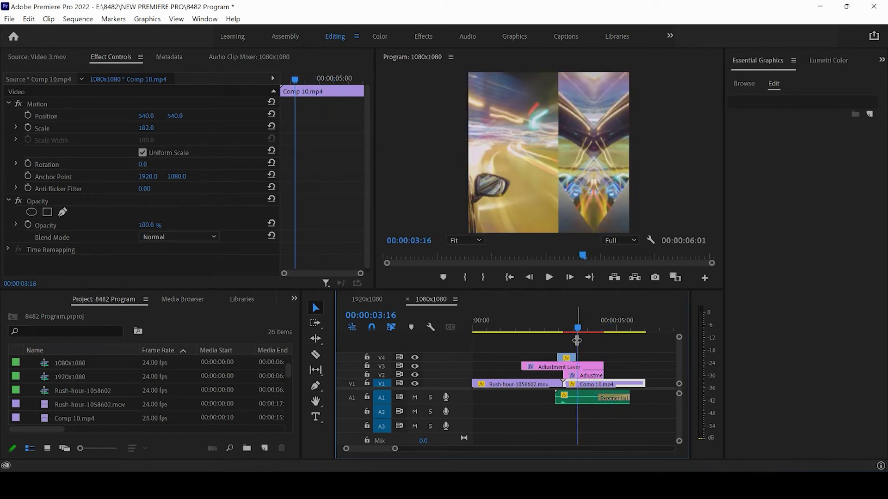
{"action": "left_click_drag", "start_coordinate": [396, 452], "coordinate": [386, 451]}
{"action": "left_click", "coordinate": [571, 374]}
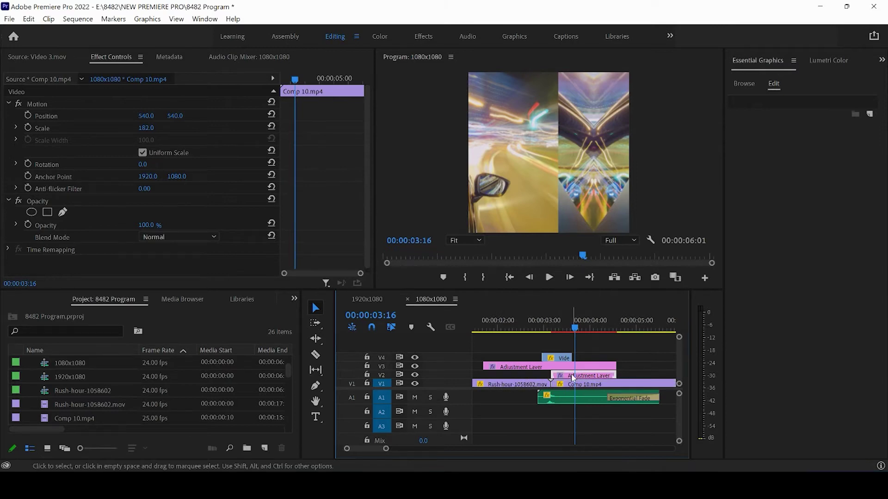
{"action": "left_click_drag", "start_coordinate": [368, 129], "coordinate": [367, 217]}
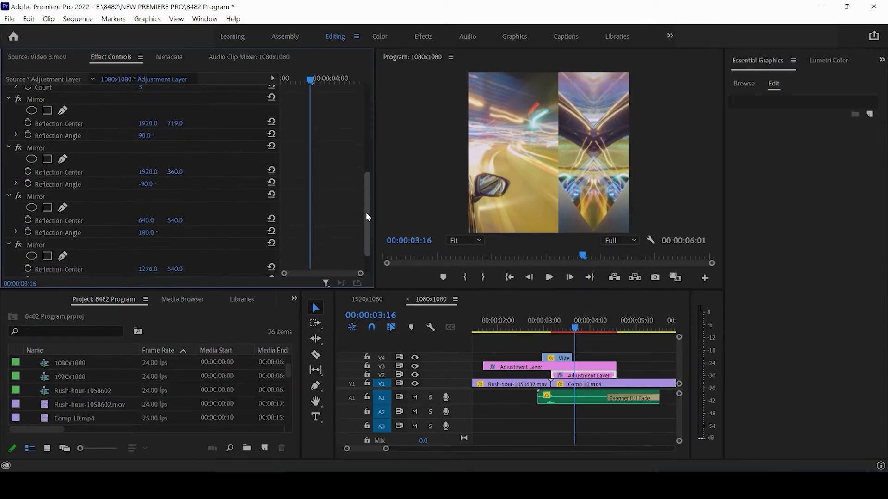
{"action": "left_click_drag", "start_coordinate": [564, 322], "coordinate": [546, 324]}
{"action": "left_click", "coordinate": [366, 299]}
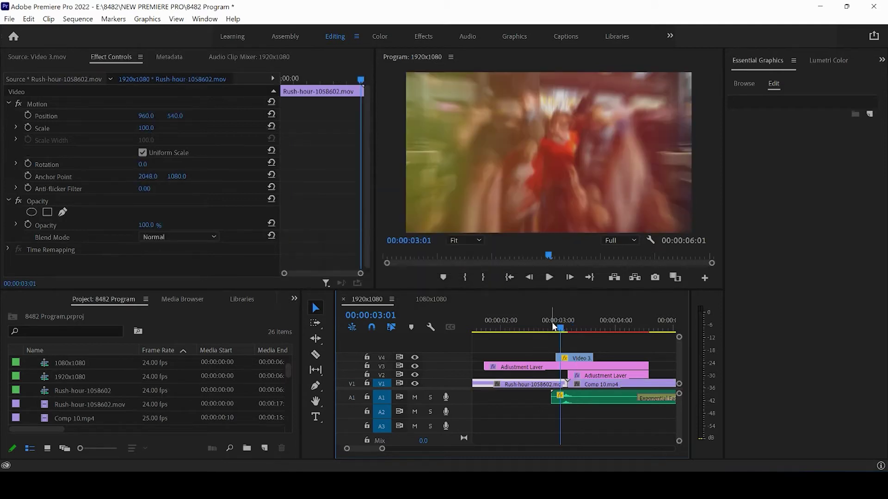
Delete both adjustment layers from the 1080x1080 sequence.
{"action": "left_click", "coordinate": [437, 299]}
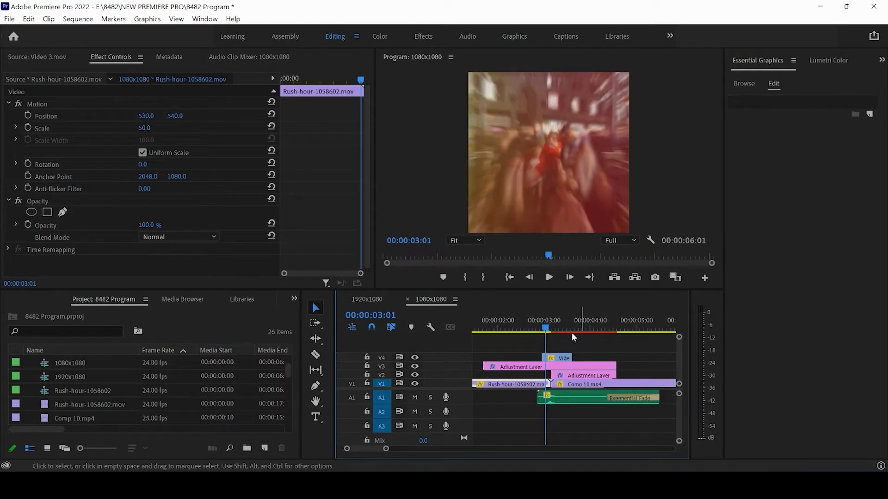
{"action": "left_click_drag", "start_coordinate": [546, 329], "coordinate": [584, 329]}
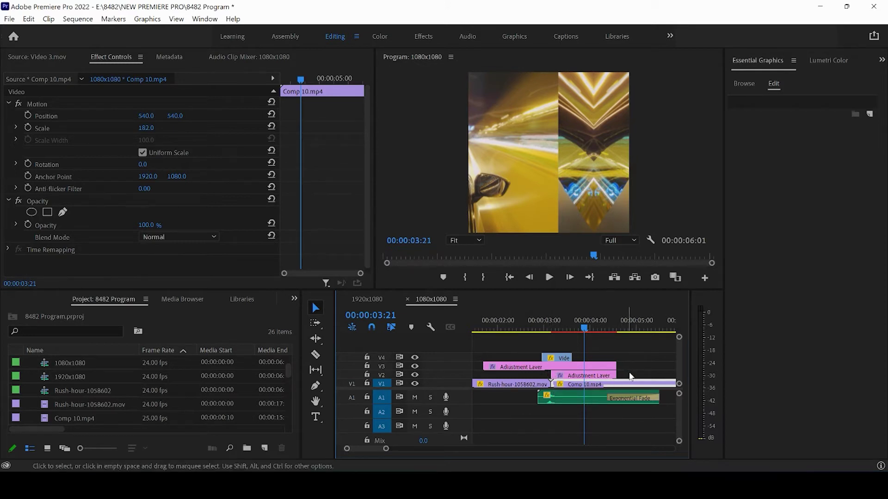
{"action": "left_click_drag", "start_coordinate": [628, 377], "coordinate": [609, 372]}
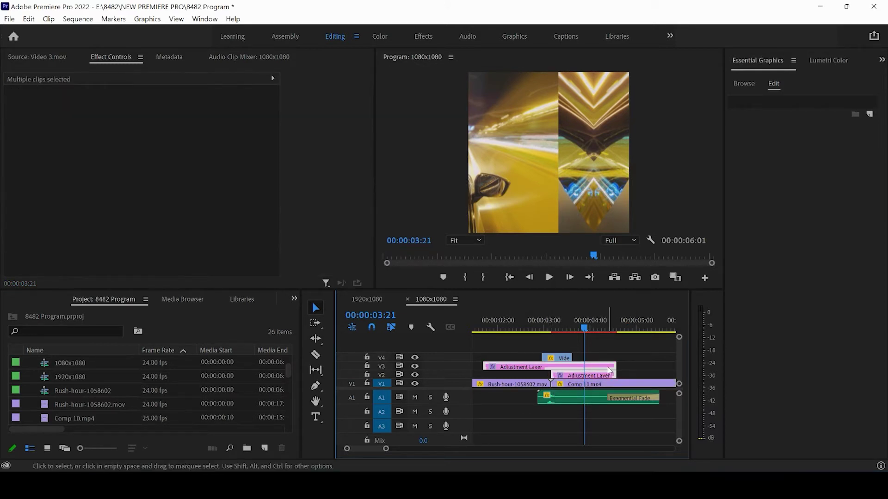
{"action": "key", "text": "Delete"}
Move the Video 3 overlay clip down to track V2 in the 1080x1080 sequence.
{"action": "left_click", "coordinate": [570, 325]}
{"action": "left_click_drag", "start_coordinate": [569, 322], "coordinate": [557, 376]}
{"action": "left_click", "coordinate": [532, 329]}
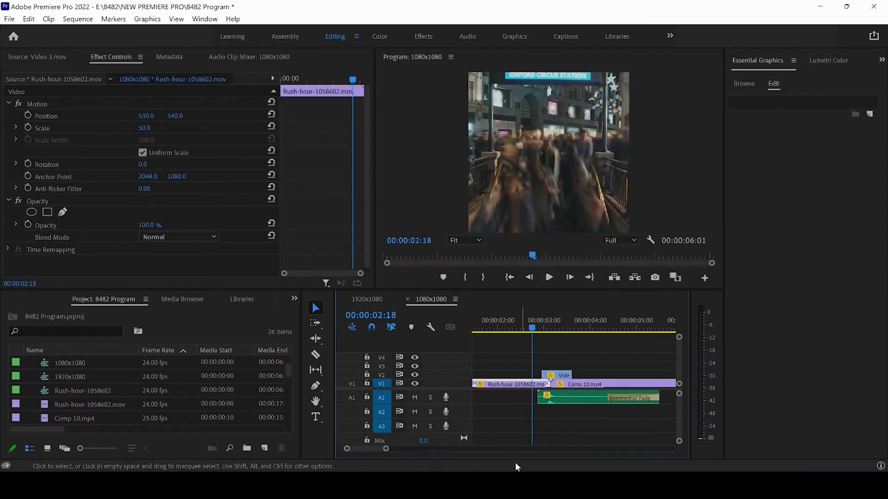
Examine the cut between Rush-hour-1058602.mov and Comp 10.mp4 in the 1080x1080 sequence and compare it with the 1920x1080 sequence.
{"action": "left_click_drag", "start_coordinate": [385, 453], "coordinate": [415, 452]}
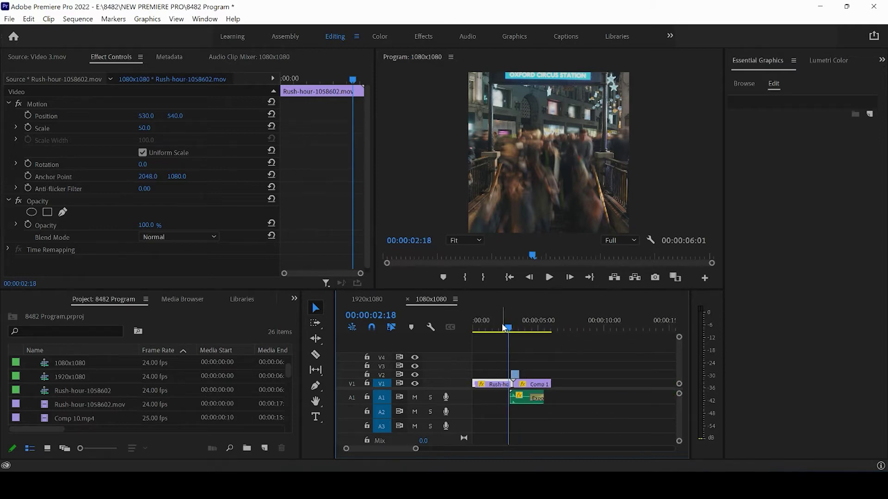
{"action": "mouse_move", "coordinate": [502, 324]}
{"action": "left_mouse_down"}
{"action": "mouse_move", "coordinate": [532, 331]}
{"action": "mouse_move", "coordinate": [514, 331]}
{"action": "left_mouse_up"}
{"action": "left_click_drag", "start_coordinate": [510, 333], "coordinate": [507, 333]}
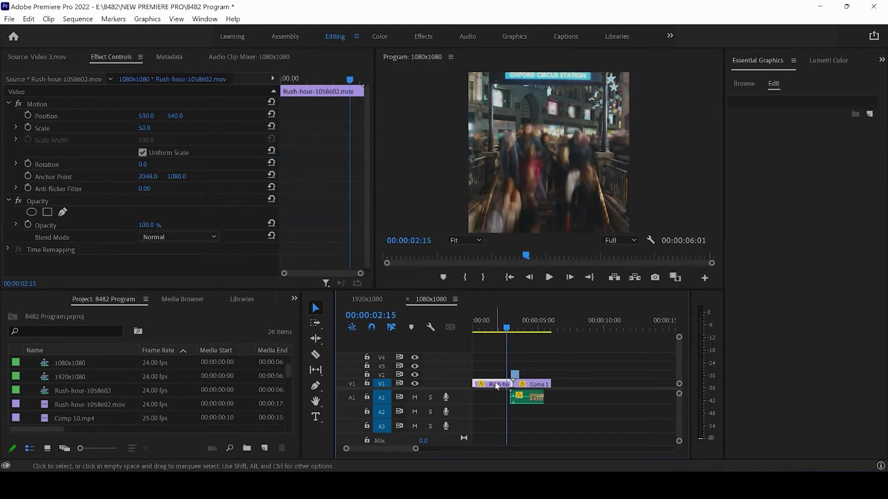
{"action": "left_click", "coordinate": [530, 386]}
{"action": "left_click", "coordinate": [528, 327]}
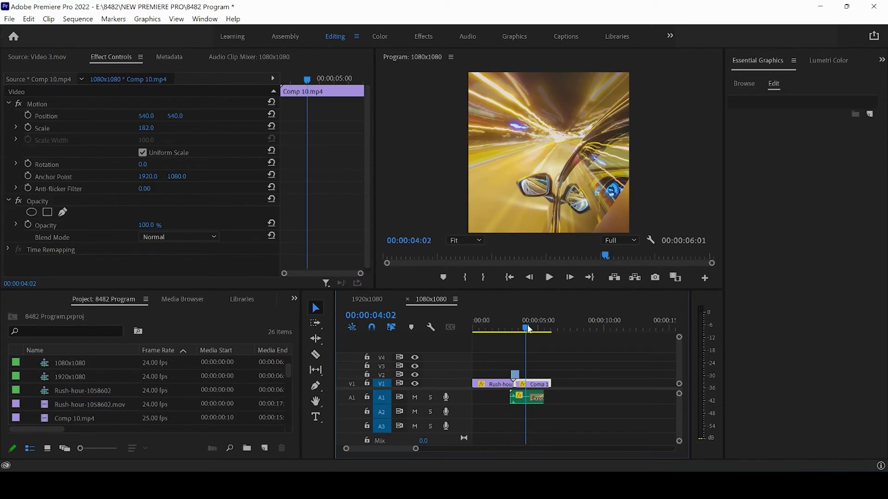
{"action": "left_click_drag", "start_coordinate": [527, 325], "coordinate": [512, 331]}
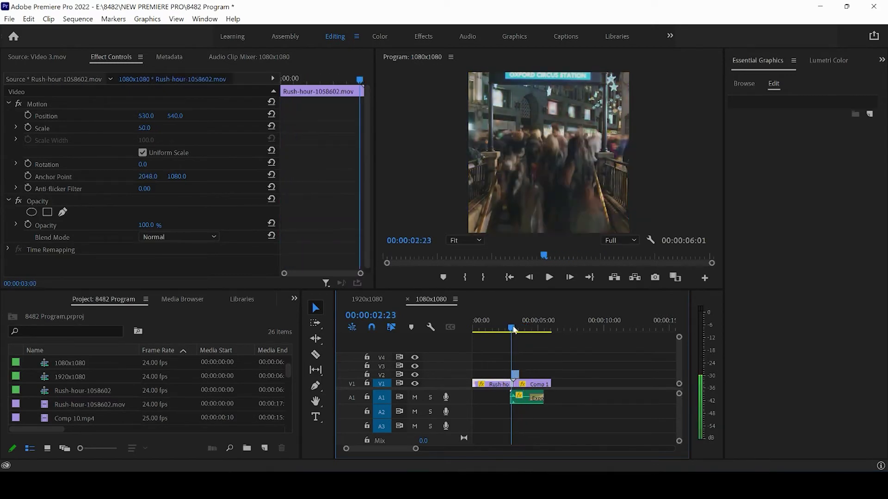
{"action": "left_click", "coordinate": [365, 299]}
{"action": "left_click_drag", "start_coordinate": [383, 451], "coordinate": [428, 449]}
{"action": "mouse_move", "coordinate": [497, 325]}
{"action": "left_mouse_down"}
{"action": "mouse_move", "coordinate": [513, 327]}
{"action": "mouse_move", "coordinate": [503, 329]}
{"action": "left_mouse_up"}
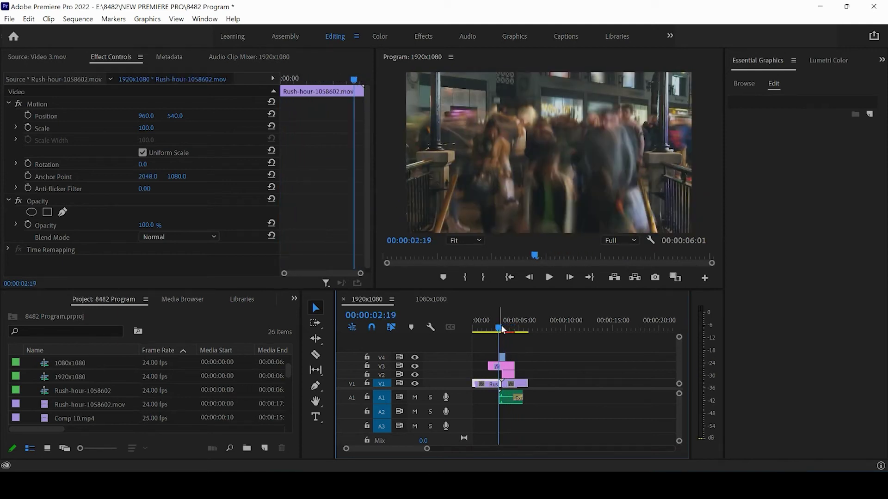
{"action": "left_click", "coordinate": [436, 301]}
{"action": "left_click_drag", "start_coordinate": [504, 332], "coordinate": [520, 326]}
Nest all clips of the 1920x1080 sequence into one nested sequence with the default name and play the transition.
{"action": "left_click", "coordinate": [365, 300]}
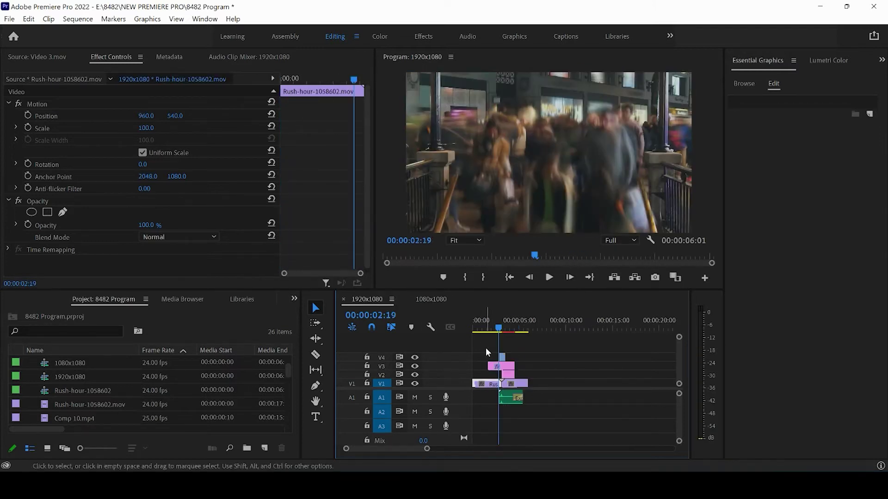
{"action": "left_click_drag", "start_coordinate": [573, 407], "coordinate": [481, 353]}
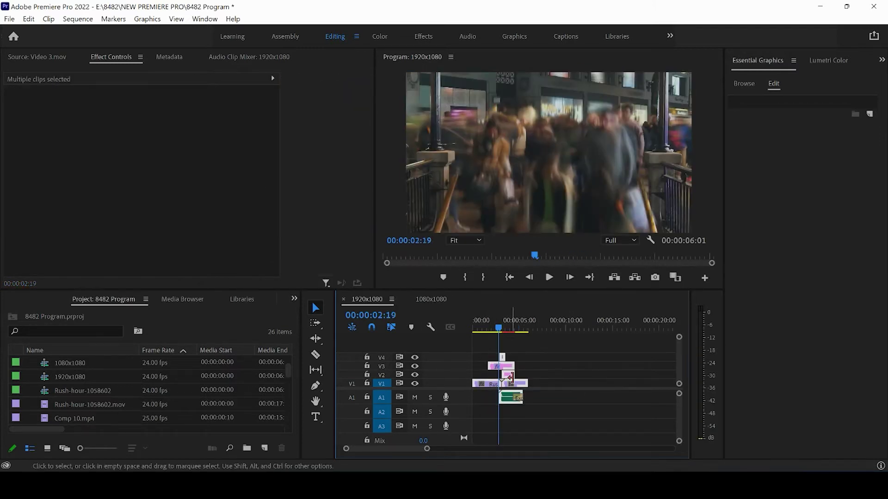
{"action": "right_click", "coordinate": [517, 390]}
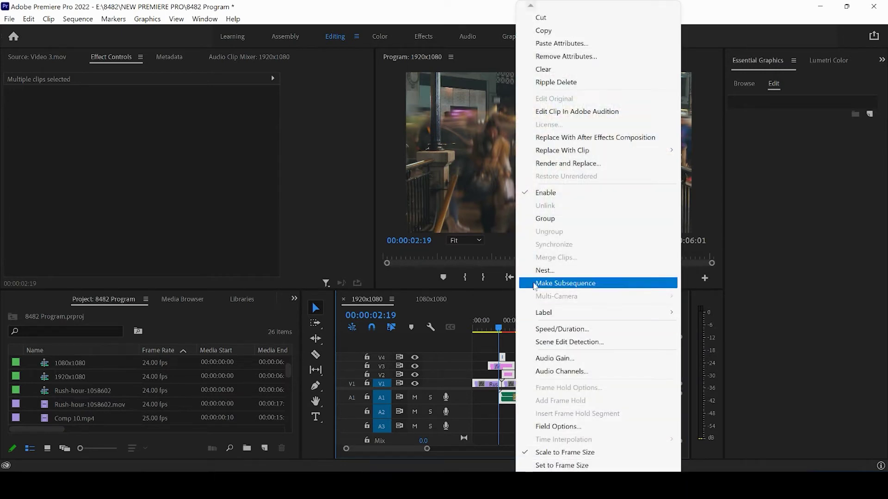
{"action": "left_click", "coordinate": [544, 271]}
{"action": "left_click", "coordinate": [407, 255]}
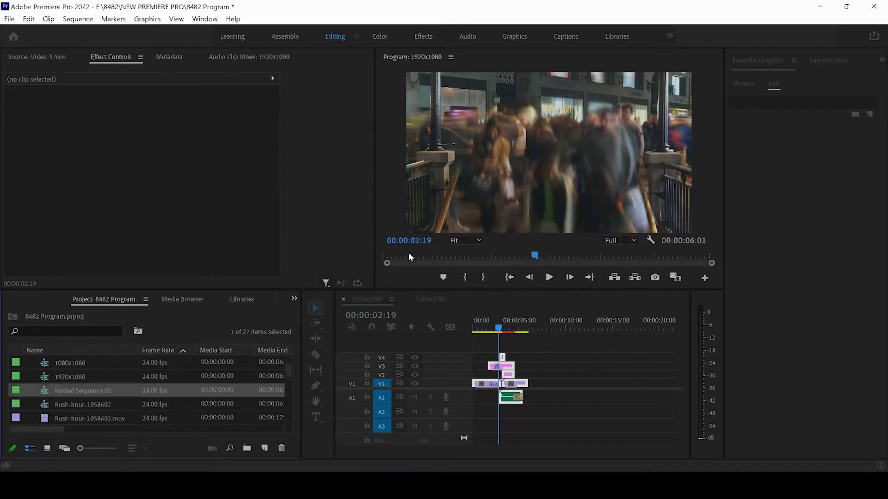
{"action": "left_click", "coordinate": [551, 279]}
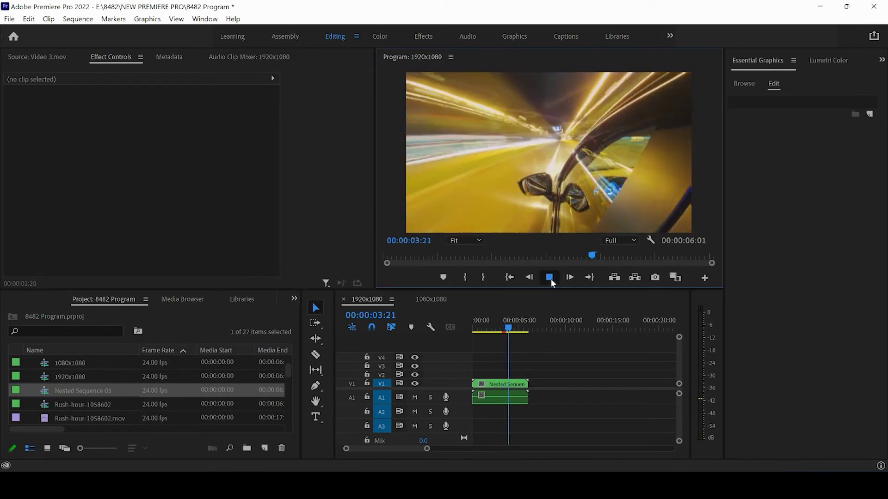
{"action": "left_click", "coordinate": [549, 278]}
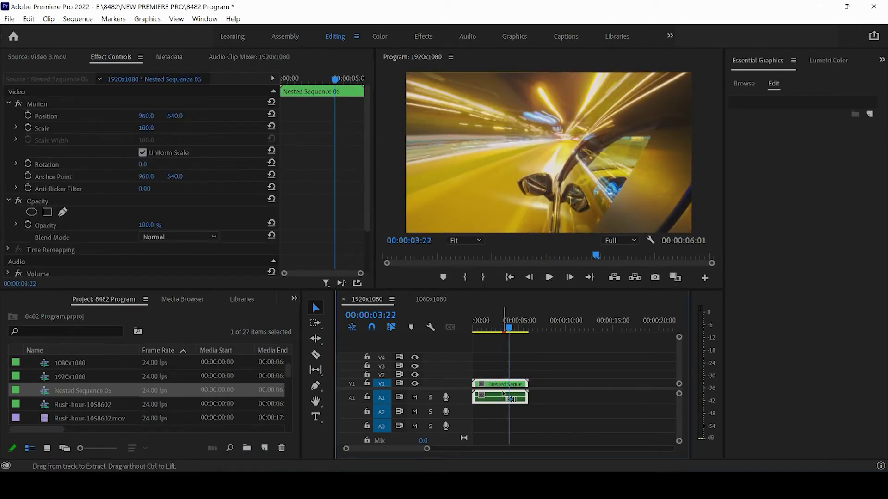
Copy the nested sequence into the 1080x1080 sequence after the existing clips and play it back.
{"action": "left_click", "coordinate": [439, 301]}
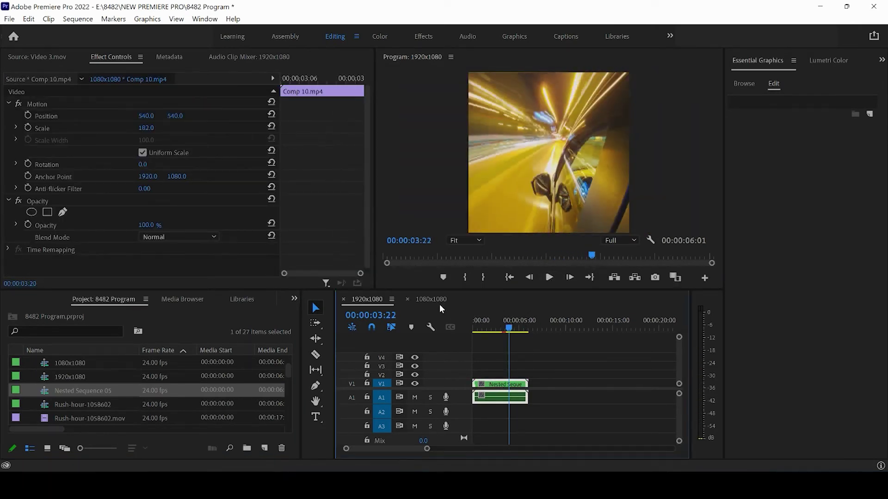
{"action": "left_click", "coordinate": [573, 328]}
{"action": "key", "text": "ctrl+v"}
{"action": "mouse_move", "coordinate": [592, 330]}
{"action": "left_mouse_down"}
{"action": "mouse_move", "coordinate": [625, 331]}
{"action": "mouse_move", "coordinate": [595, 328]}
{"action": "left_mouse_up"}
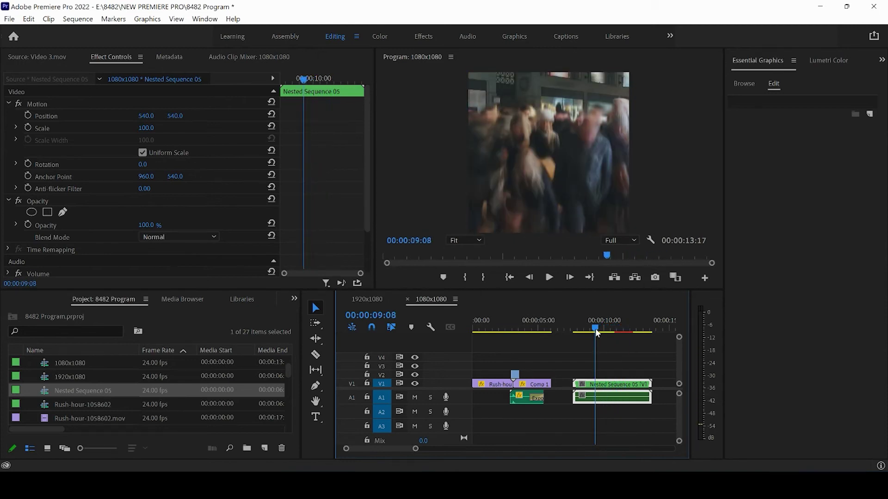
{"action": "left_click", "coordinate": [549, 278]}
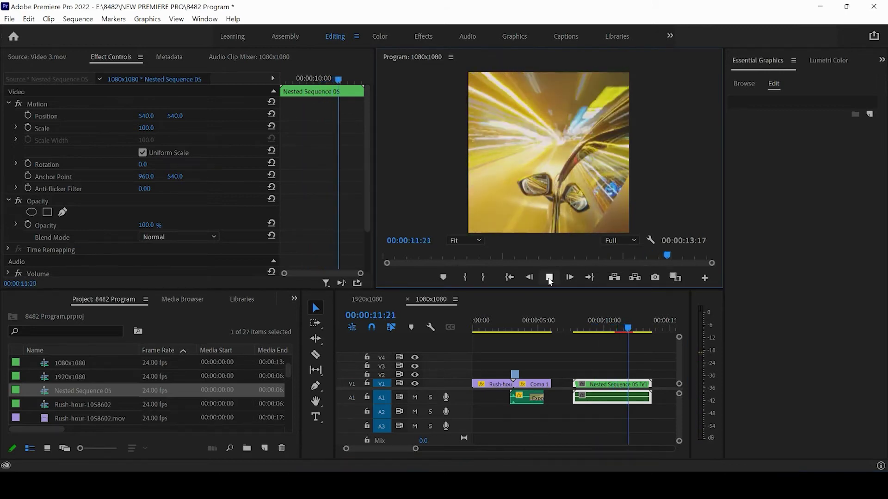
{"action": "left_click", "coordinate": [549, 278]}
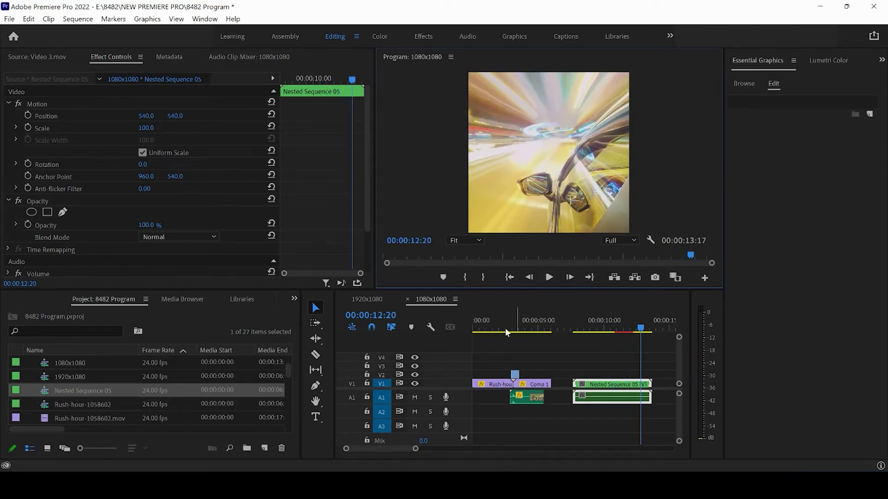
Compare the transition in the 1920x1080 sequence with the nested copy and the separate clips in the 1080x1080 sequence.
{"action": "left_click", "coordinate": [361, 299]}
{"action": "left_click_drag", "start_coordinate": [476, 319], "coordinate": [512, 328]}
{"action": "left_click", "coordinate": [430, 300]}
{"action": "left_click_drag", "start_coordinate": [585, 322], "coordinate": [620, 335]}
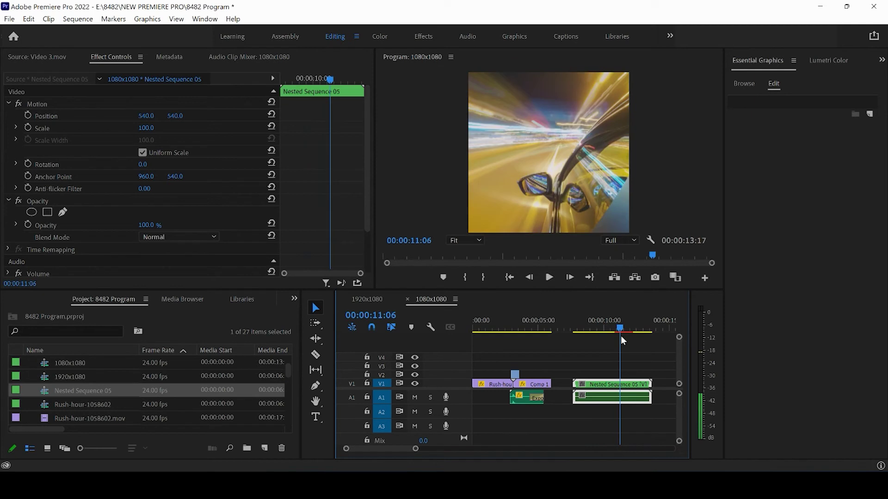
{"action": "left_click", "coordinate": [500, 322]}
{"action": "left_click", "coordinate": [549, 277]}
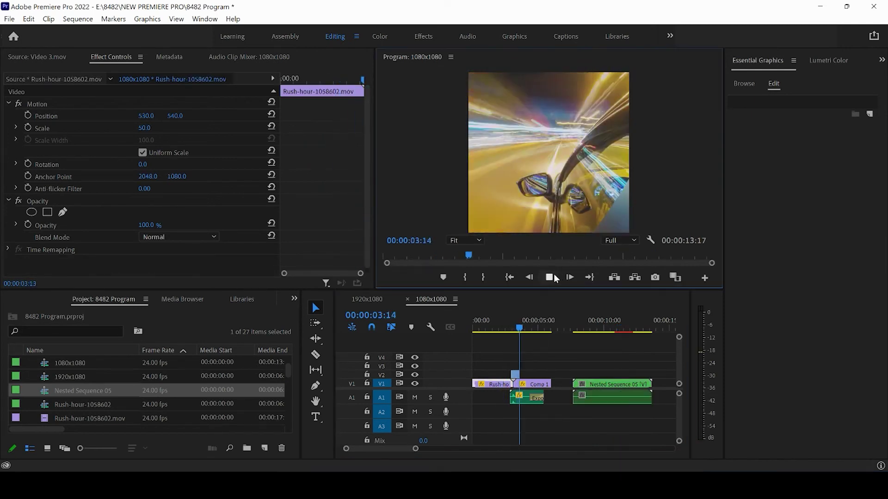
{"action": "left_click", "coordinate": [527, 329]}
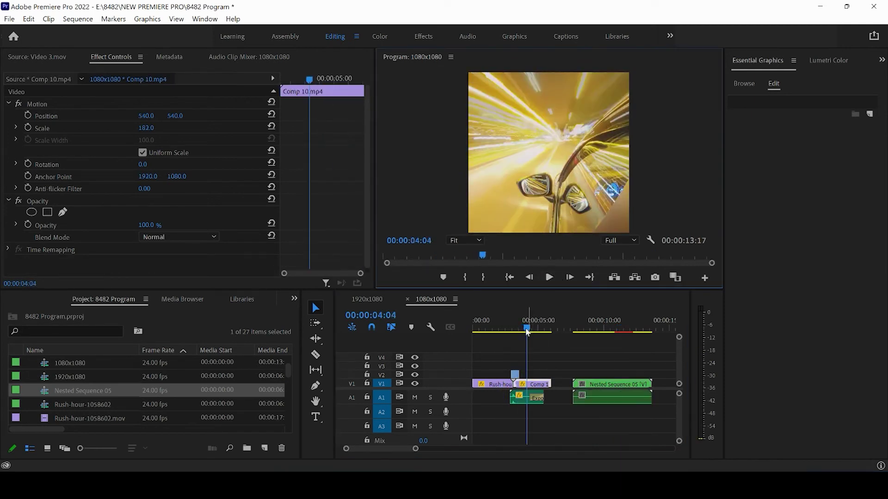
{"action": "left_click", "coordinate": [516, 351]}
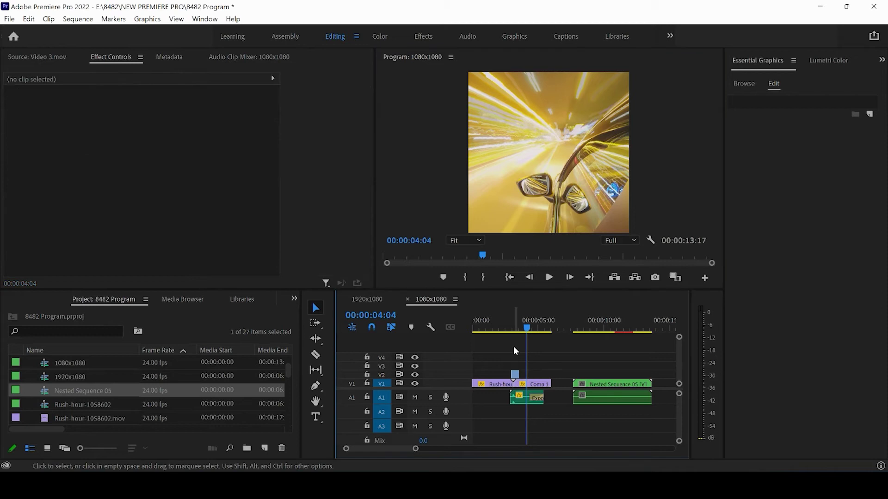
Create a new sequence named 1080x1920 with a frame size of 1080 horizontal by 1920 vertical.
{"action": "left_click", "coordinate": [9, 19]}
{"action": "mouse_move", "coordinate": [30, 36]}
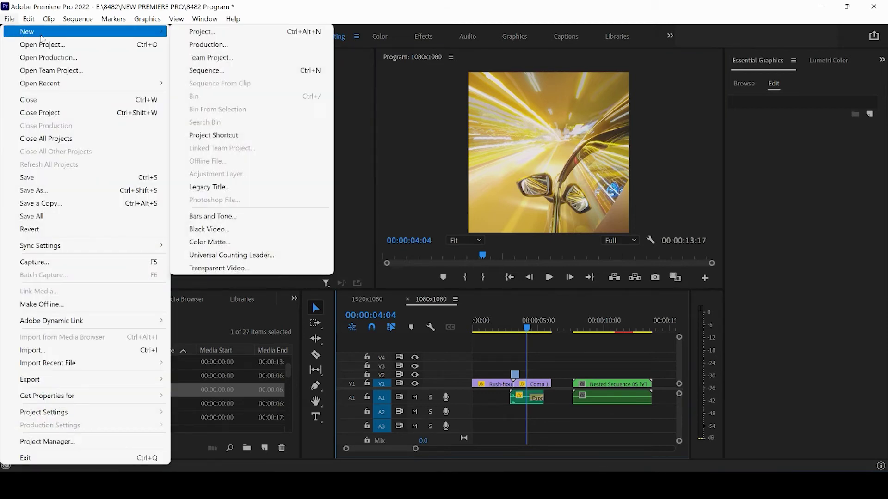
{"action": "left_click", "coordinate": [208, 69]}
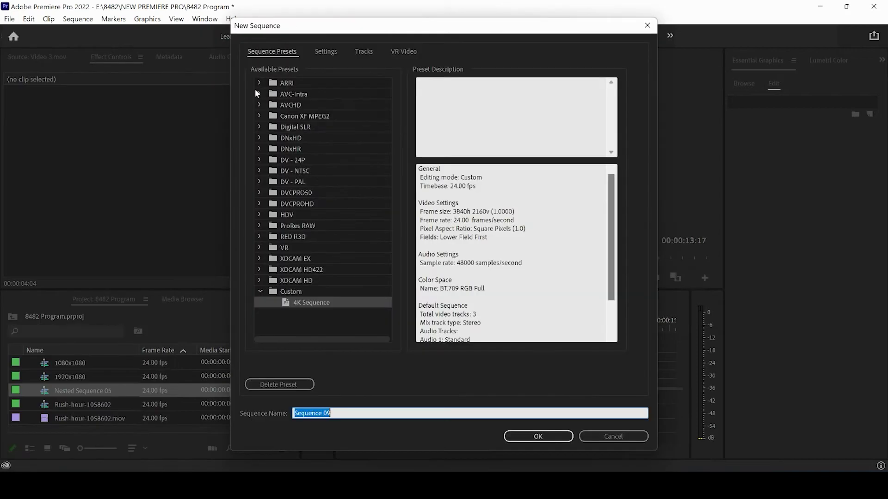
{"action": "type", "text": "1080x1920"}
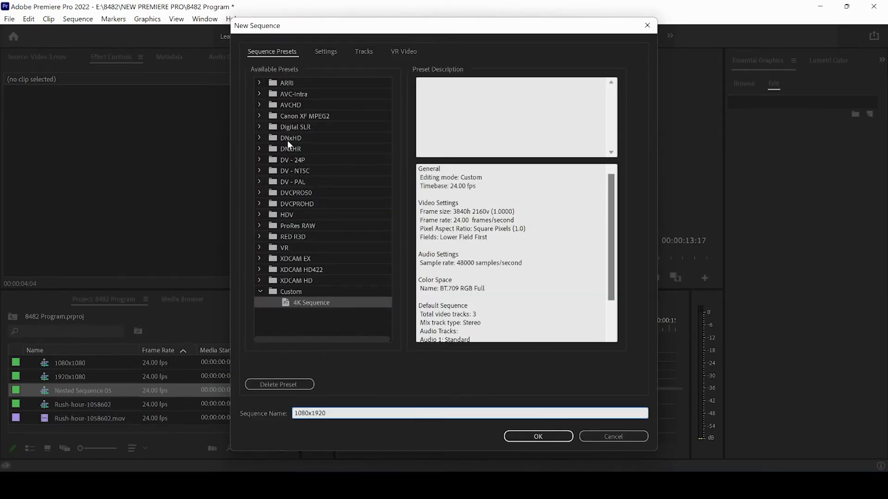
{"action": "left_click", "coordinate": [329, 50]}
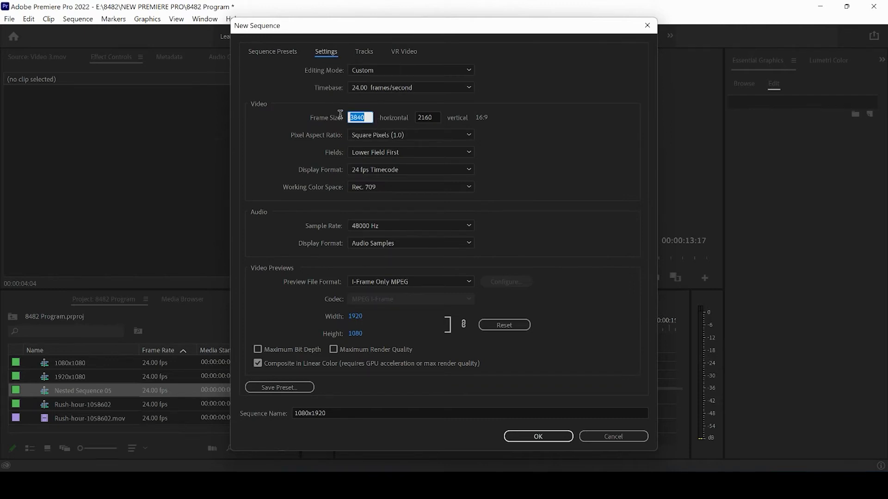
{"action": "type", "text": "1080"}
{"action": "left_click", "coordinate": [435, 117]}
{"action": "type", "text": "1920"}
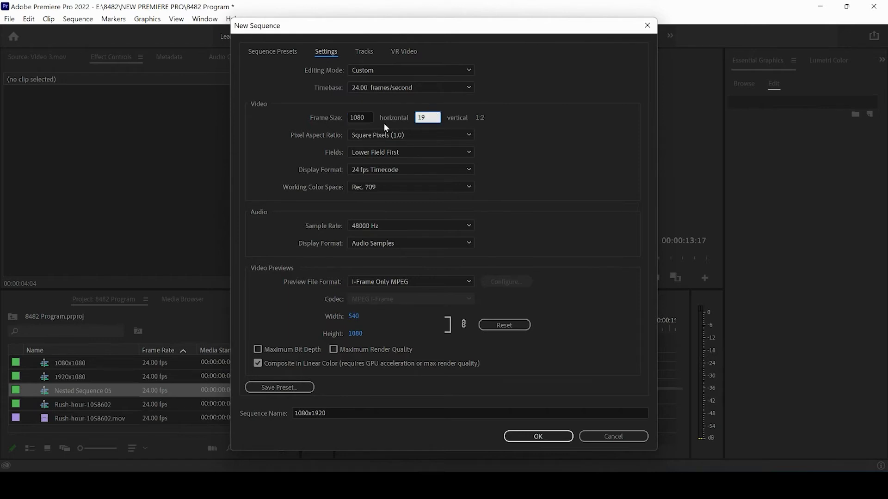
{"action": "left_click", "coordinate": [551, 163]}
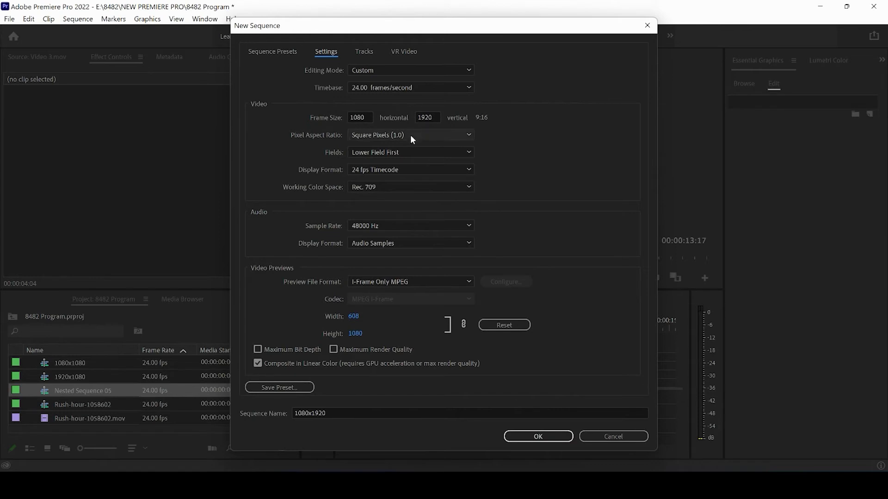
{"action": "left_click", "coordinate": [538, 437]}
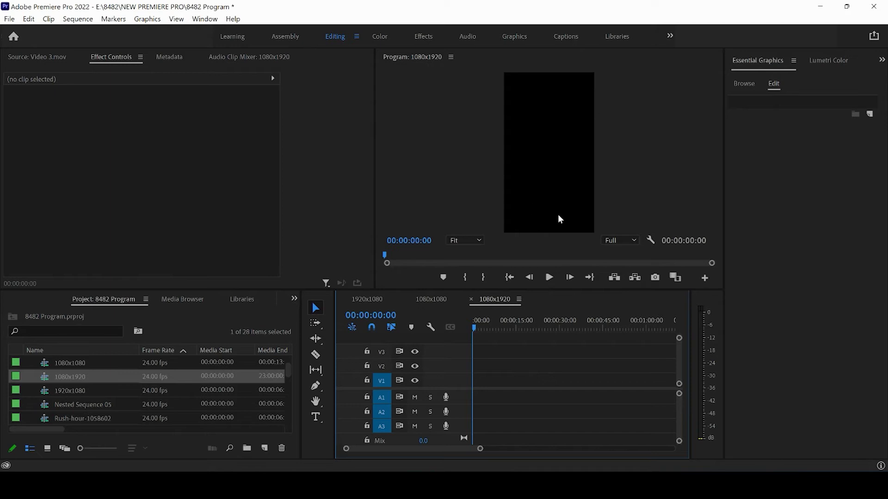
Copy the separate video, overlay and audio clips from the 1080x1080 sequence into the 1080x1920 sequence, leaving out the nested sequence.
{"action": "left_click", "coordinate": [436, 300]}
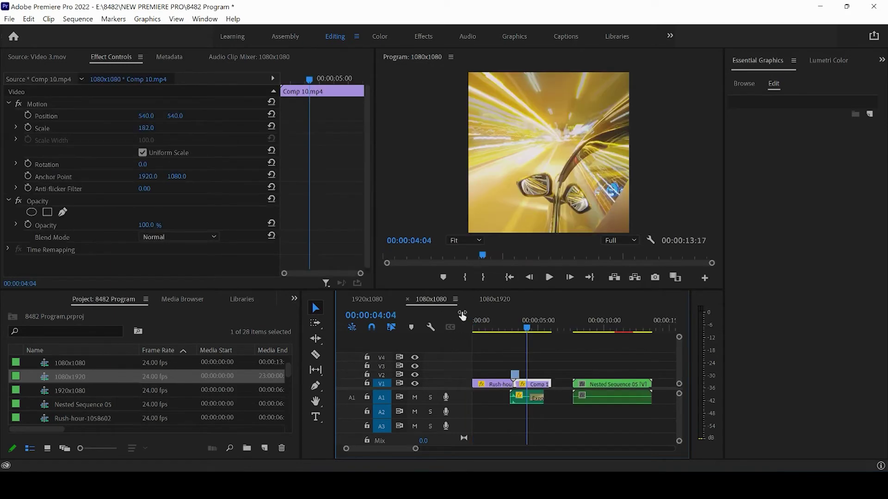
{"action": "left_click_drag", "start_coordinate": [498, 352], "coordinate": [550, 415]}
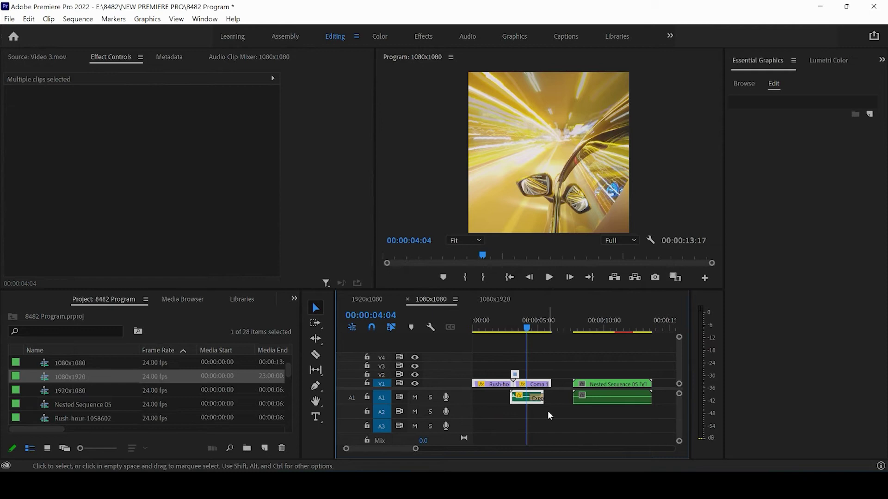
{"action": "left_click", "coordinate": [497, 300]}
{"action": "key", "text": "ctrl+v"}
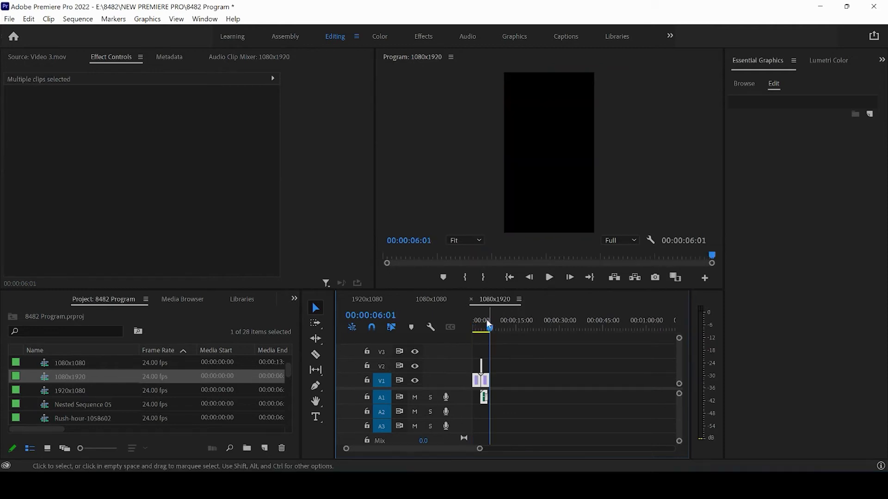
In the 1080x1920 sequence, scale the Rush-hour-1058602.mov clip to 91 and the Comp 10.mp4 clip to 332.
{"action": "left_click_drag", "start_coordinate": [489, 321], "coordinate": [476, 324]}
{"action": "left_click", "coordinate": [505, 354]}
{"action": "left_click", "coordinate": [481, 380]}
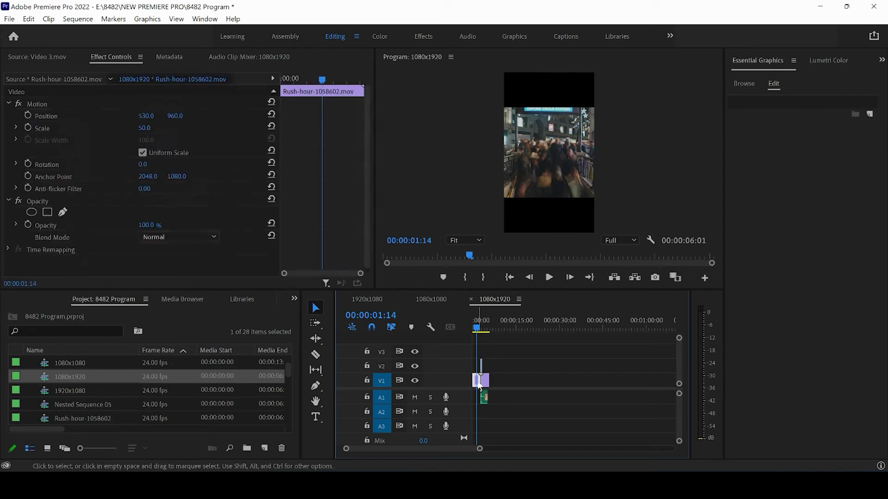
{"action": "mouse_move", "coordinate": [159, 134]}
{"action": "left_mouse_down"}
{"action": "mouse_move", "coordinate": [146, 125]}
{"action": "mouse_move", "coordinate": [174, 127]}
{"action": "left_mouse_up"}
{"action": "left_click_drag", "start_coordinate": [476, 329], "coordinate": [484, 330]}
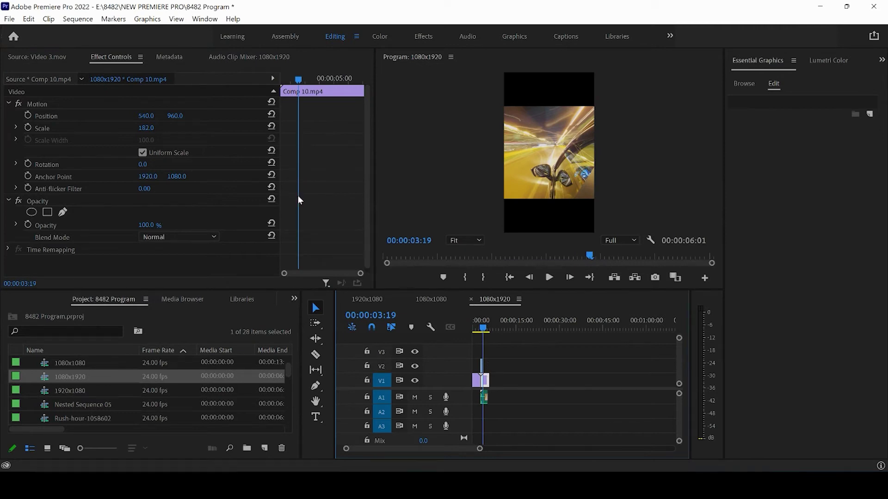
{"action": "mouse_move", "coordinate": [144, 128]}
{"action": "left_mouse_down"}
{"action": "mouse_move", "coordinate": [237, 134]}
{"action": "mouse_move", "coordinate": [154, 129]}
{"action": "left_mouse_up"}
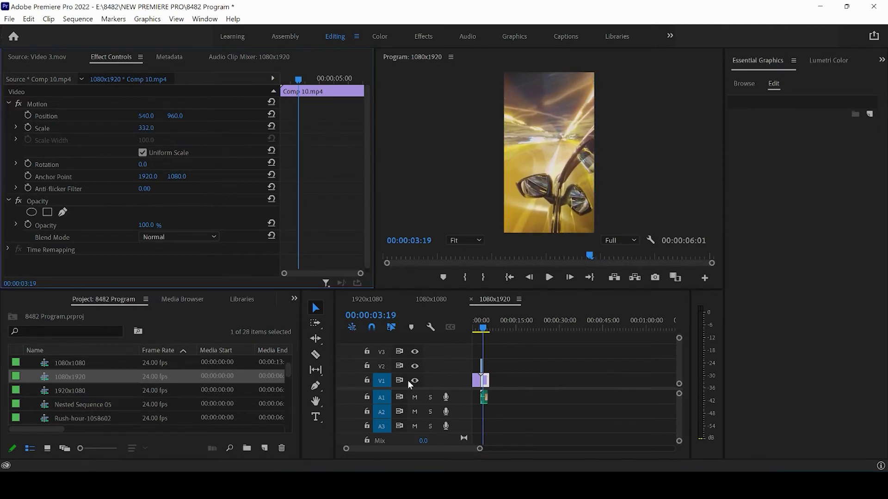
Scale the Video 3.mov overlay at the cut between the two clips to 180 so it fills the vertical frame.
{"action": "left_click_drag", "start_coordinate": [479, 449], "coordinate": [437, 452]}
{"action": "left_click", "coordinate": [558, 328]}
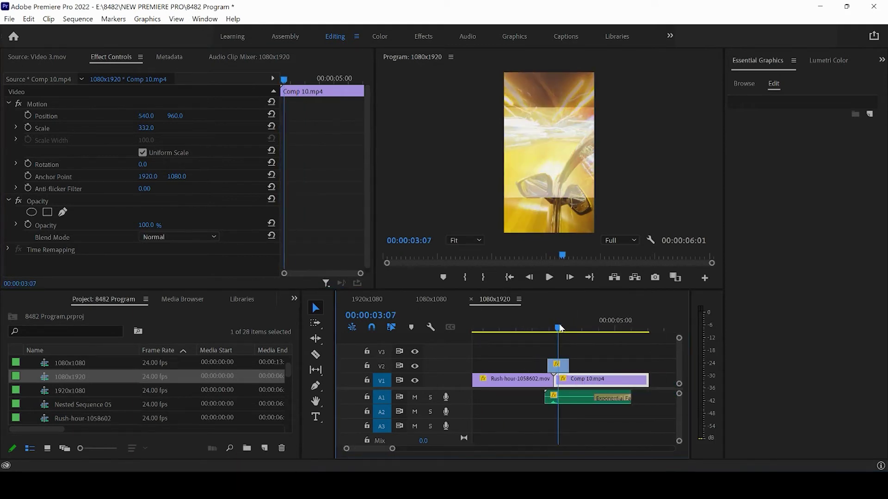
{"action": "left_click", "coordinate": [561, 371]}
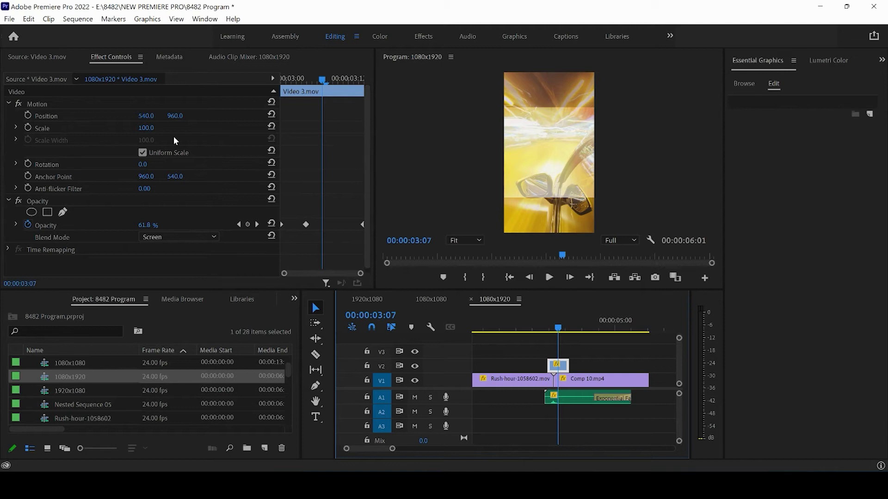
{"action": "left_click_drag", "start_coordinate": [151, 130], "coordinate": [201, 131]}
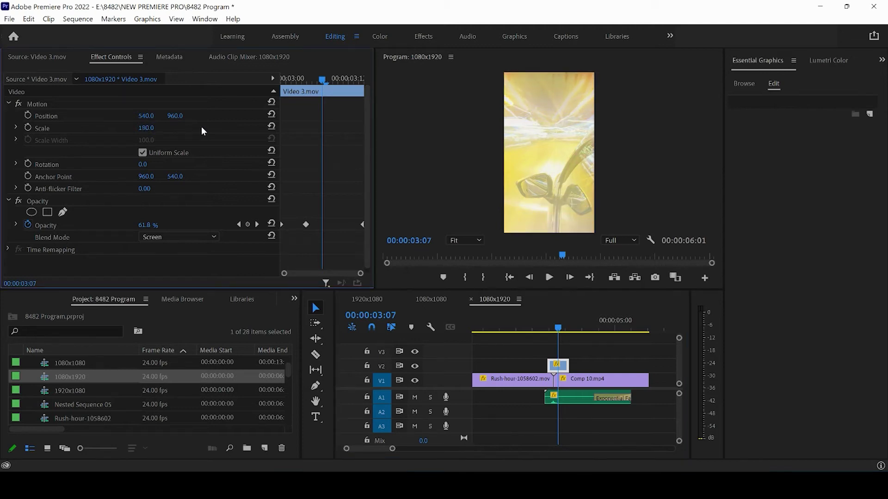
Play back the transition between the two rescaled clips in the 1080x1920 sequence twice.
{"action": "left_click", "coordinate": [541, 321]}
{"action": "left_click", "coordinate": [550, 278]}
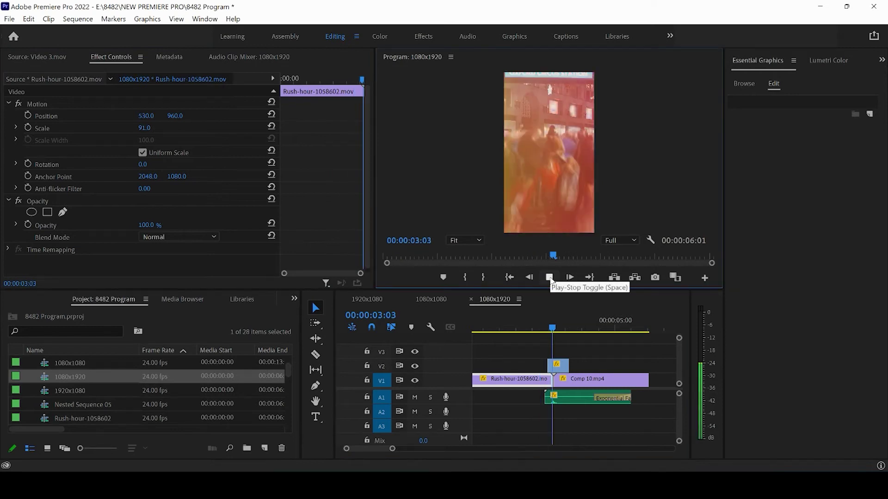
{"action": "left_click", "coordinate": [549, 278]}
{"action": "left_click", "coordinate": [534, 321]}
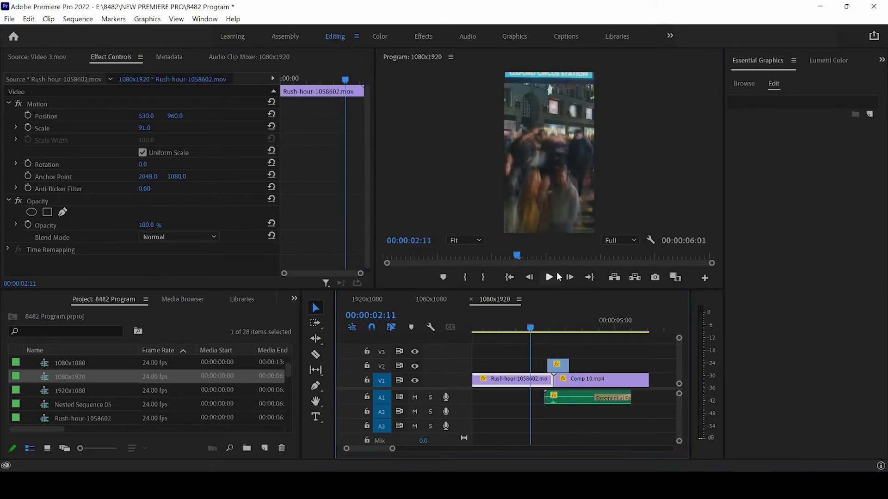
{"action": "left_click", "coordinate": [550, 278]}
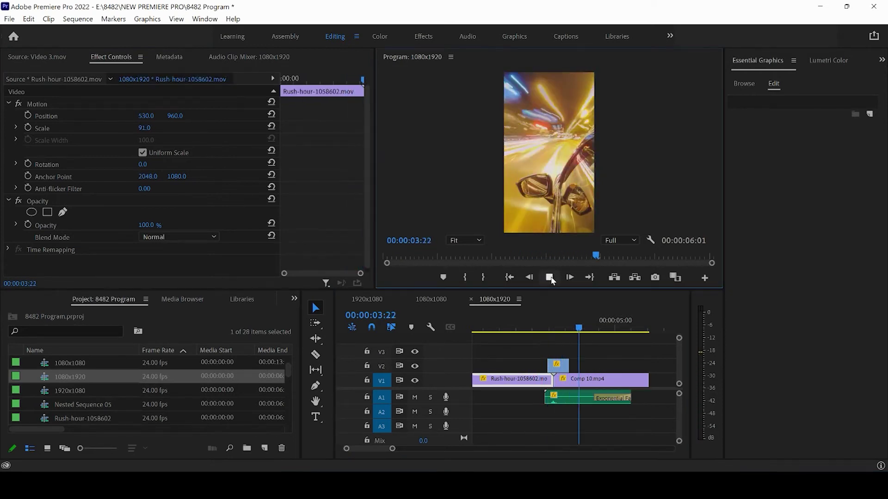
{"action": "left_click", "coordinate": [549, 278]}
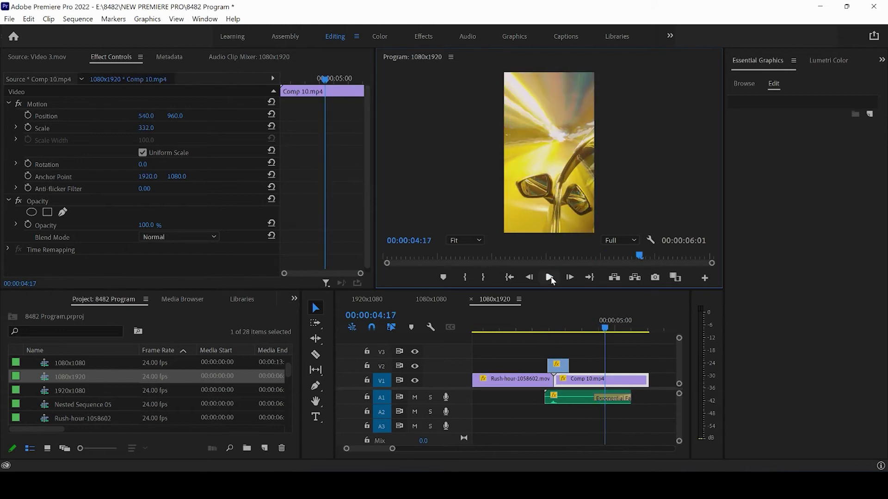
Copy the nested sequence from the 1080x1080 sequence and paste it after the existing clips in the 1080x1920 sequence.
{"action": "left_click", "coordinate": [523, 360]}
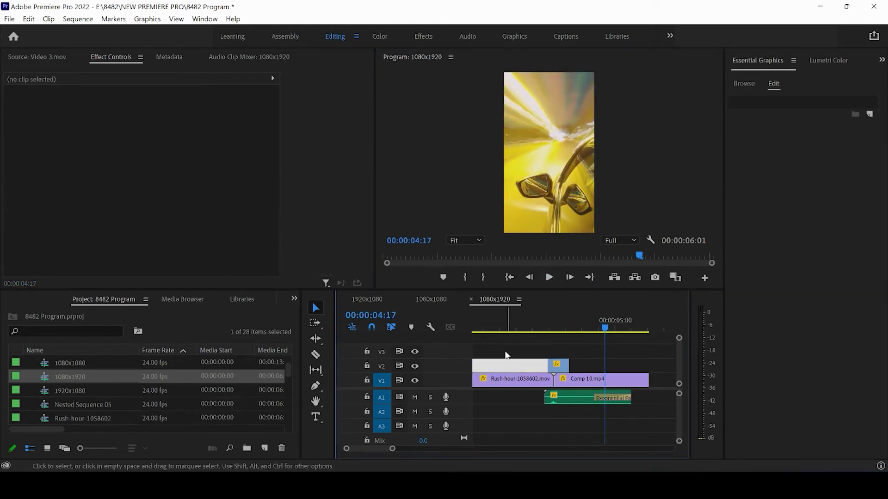
{"action": "left_click", "coordinate": [437, 300]}
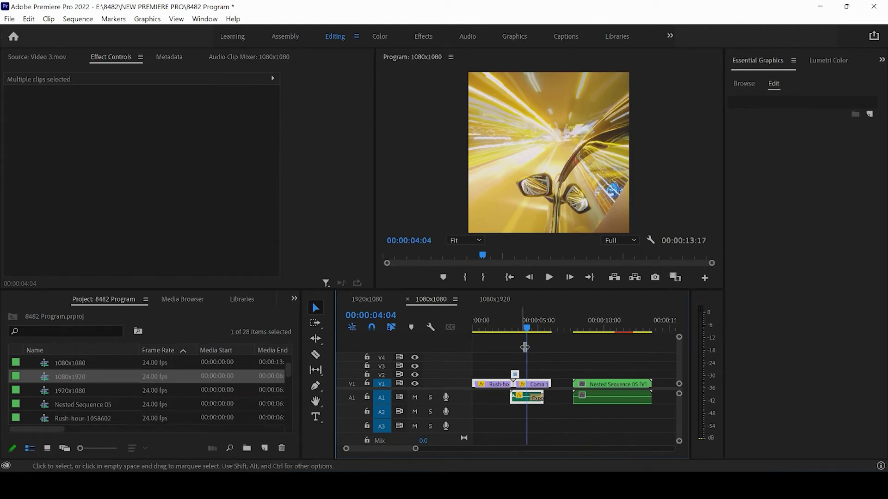
{"action": "left_click_drag", "start_coordinate": [601, 319], "coordinate": [623, 411]}
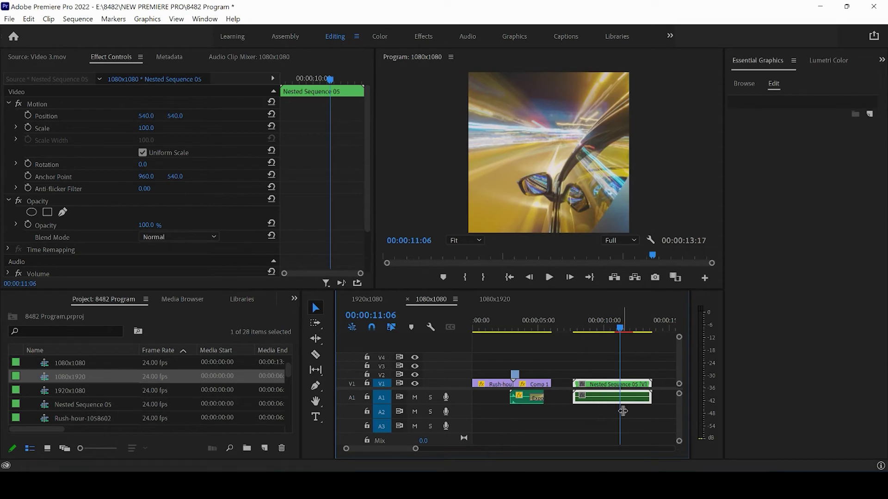
{"action": "left_click", "coordinate": [508, 300]}
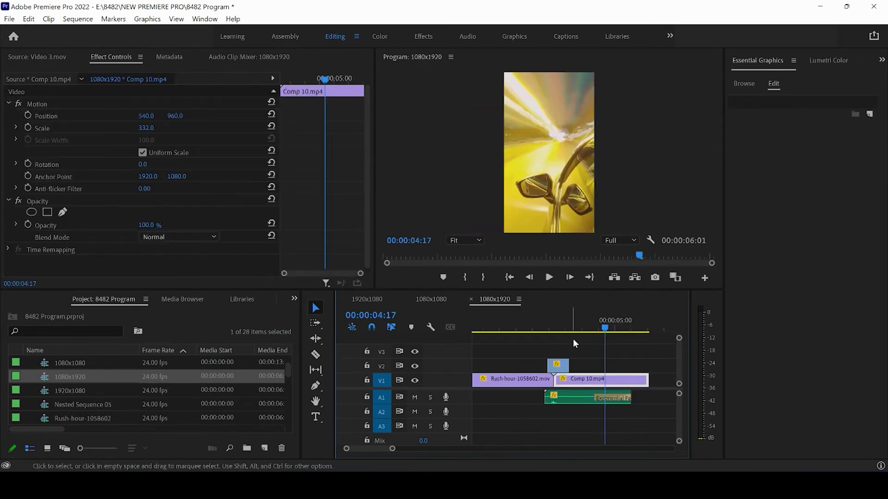
{"action": "left_click", "coordinate": [674, 327]}
{"action": "left_click", "coordinate": [517, 329]}
{"action": "mouse_move", "coordinate": [398, 452]}
{"action": "left_mouse_down"}
{"action": "mouse_move", "coordinate": [419, 452]}
{"action": "mouse_move", "coordinate": [402, 453]}
{"action": "left_mouse_up"}
{"action": "left_click", "coordinate": [503, 319]}
{"action": "left_click_drag", "start_coordinate": [504, 319], "coordinate": [567, 328]}
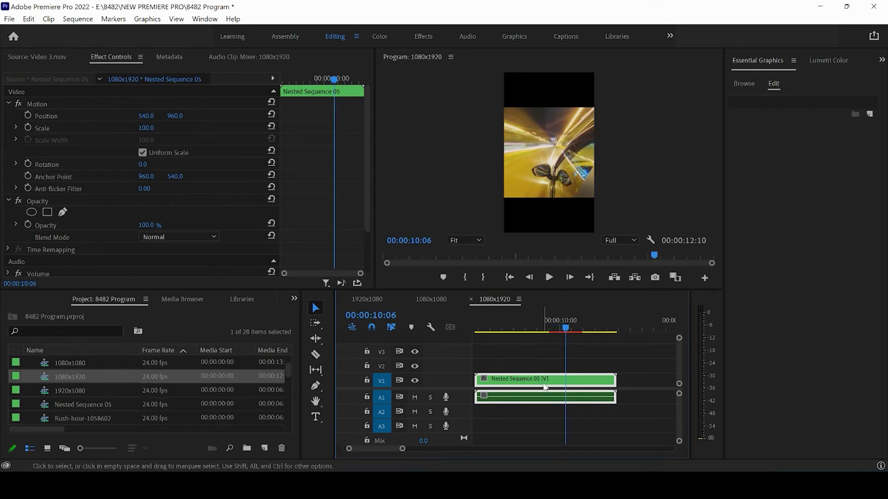
Try scaling the pasted nested sequence to 189 and play back its transition, and undo the scaling.
{"action": "left_click_drag", "start_coordinate": [151, 130], "coordinate": [201, 124]}
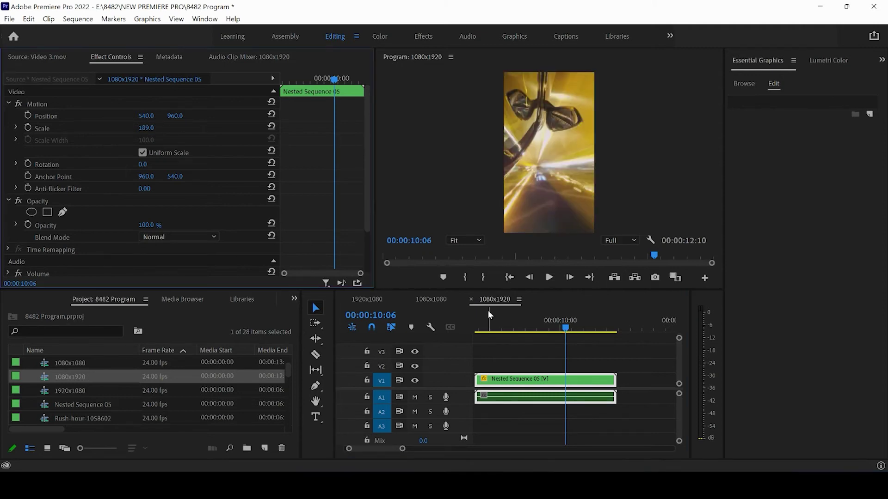
{"action": "left_click_drag", "start_coordinate": [560, 328], "coordinate": [508, 332]}
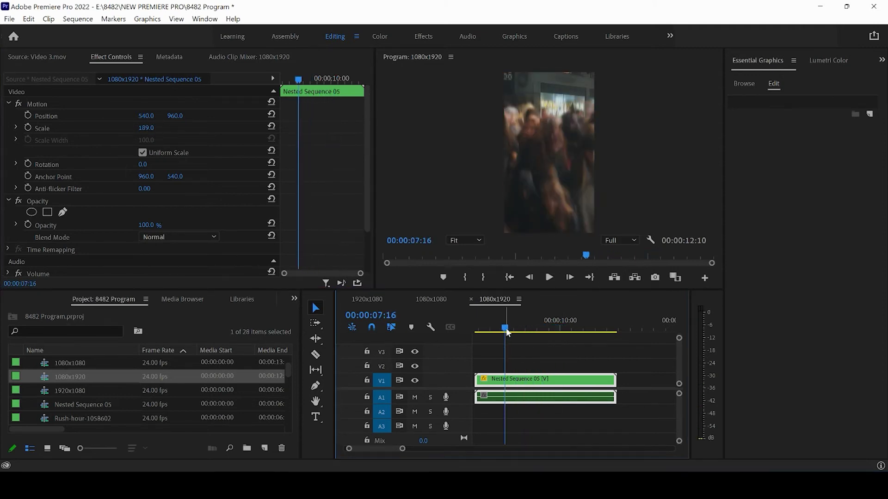
{"action": "key", "text": "space"}
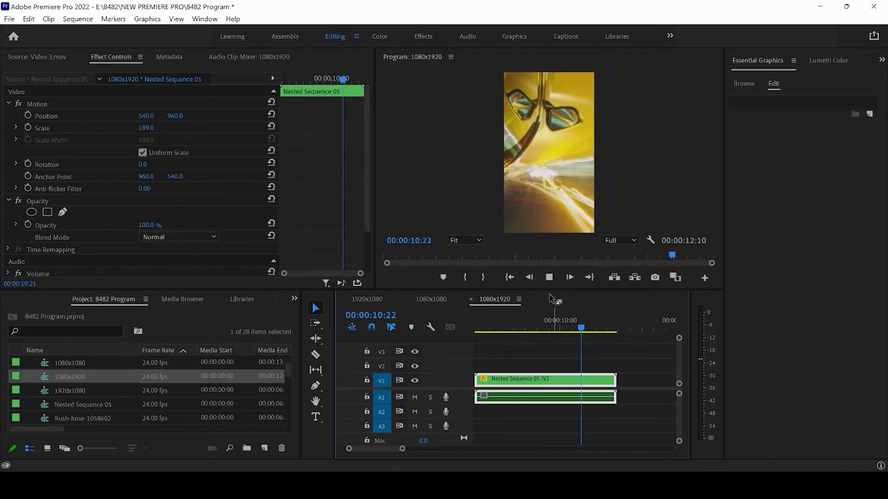
{"action": "key", "text": "space"}
{"action": "left_click_drag", "start_coordinate": [592, 332], "coordinate": [628, 327]}
{"action": "key", "text": "ctrl+z"}
Cut the nested sequence out of the 1080x1920 sequence and paste it back at 00:00:07:09.
{"action": "left_click", "coordinate": [442, 306]}
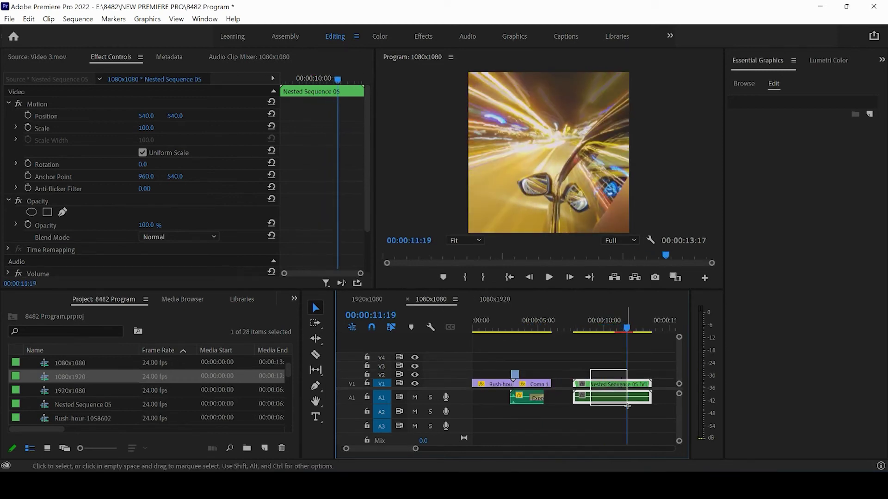
{"action": "left_click", "coordinate": [507, 302]}
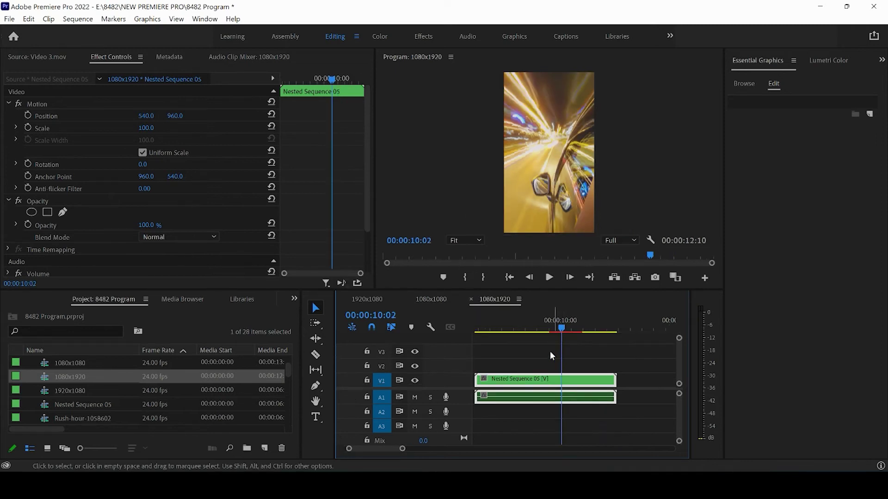
{"action": "key", "text": "ctrl+x"}
{"action": "left_click", "coordinate": [498, 326]}
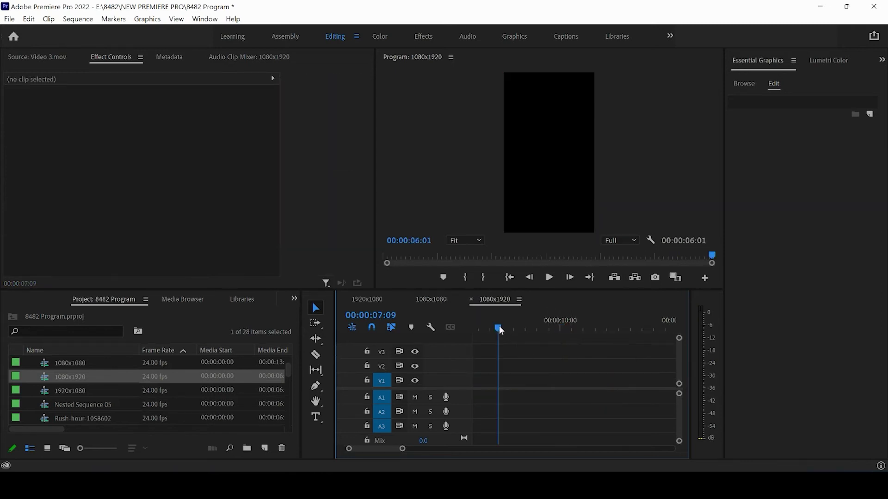
{"action": "key", "text": "ctrl+v"}
{"action": "left_click_drag", "start_coordinate": [503, 329], "coordinate": [596, 340]}
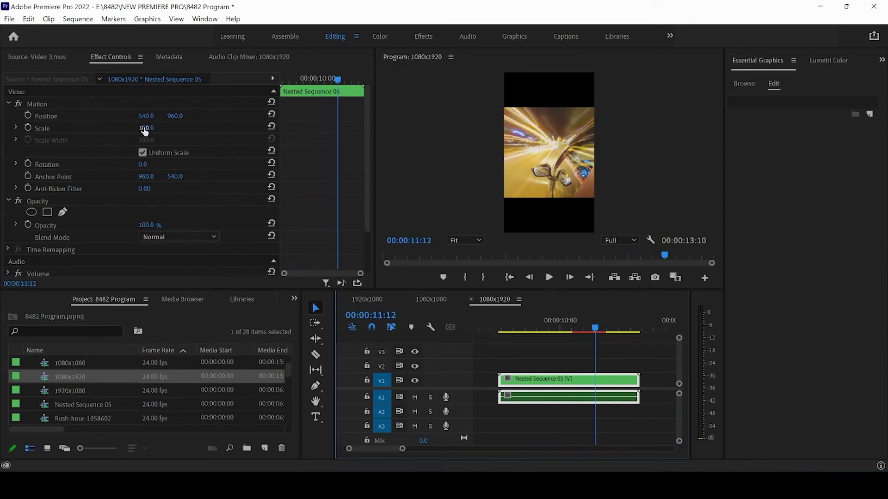
Try scaling the repasted nested sequence directly to 187, and revert it to its unscaled state.
{"action": "left_click_drag", "start_coordinate": [139, 128], "coordinate": [193, 128]}
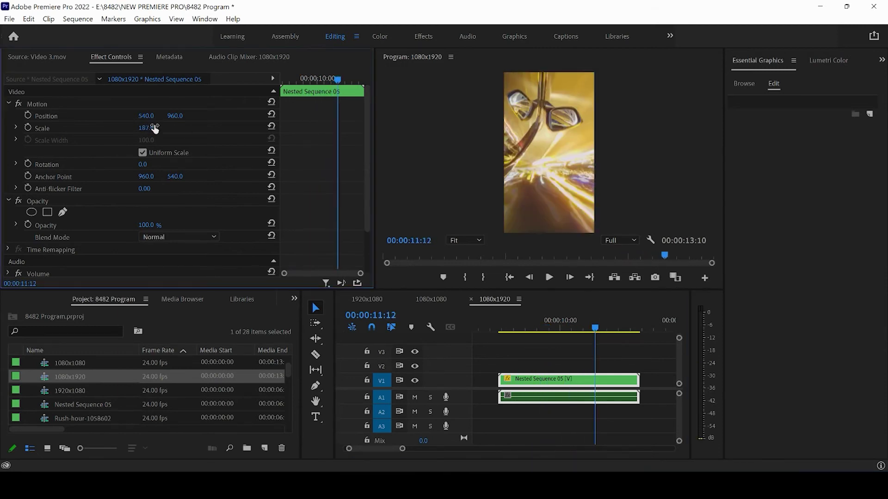
{"action": "key", "text": "ctrl+z"}
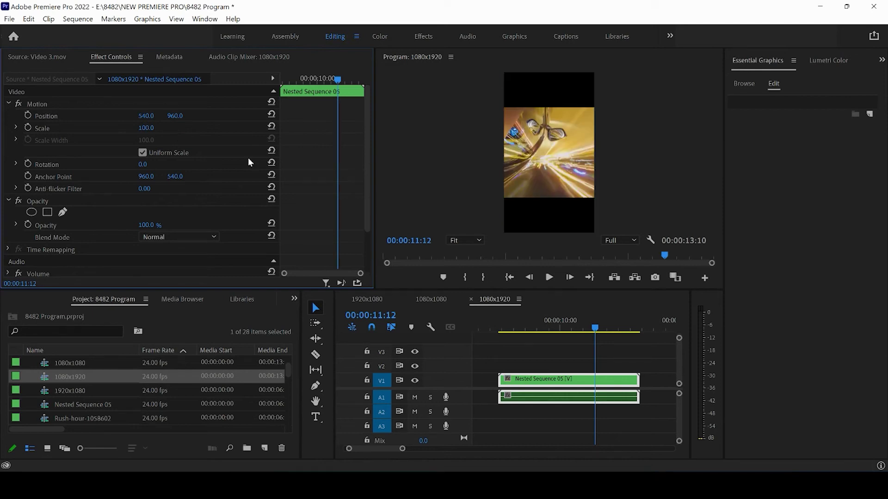
{"action": "key", "text": "ctrl+z"}
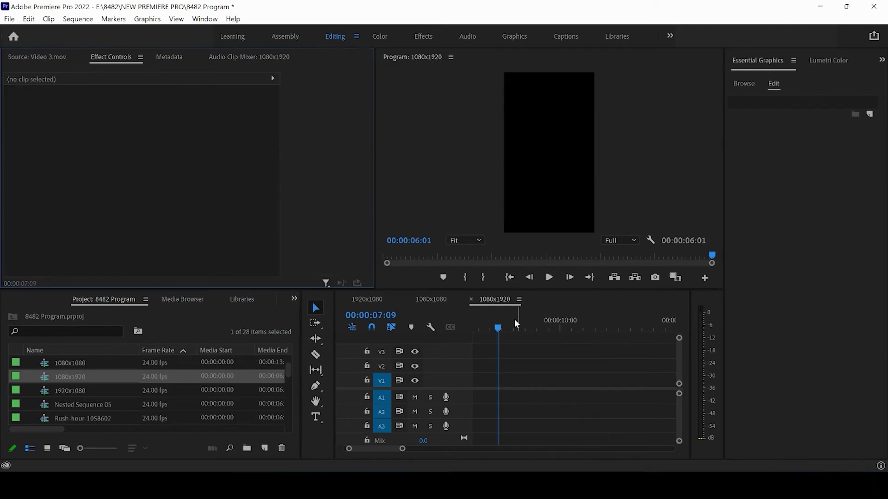
{"action": "key", "text": "ctrl+shift+z"}
Nest the Nested Sequence 05 clip once more in the 1080x1920 sequence, accepting the suggested name.
{"action": "left_click_drag", "start_coordinate": [531, 332], "coordinate": [581, 330]}
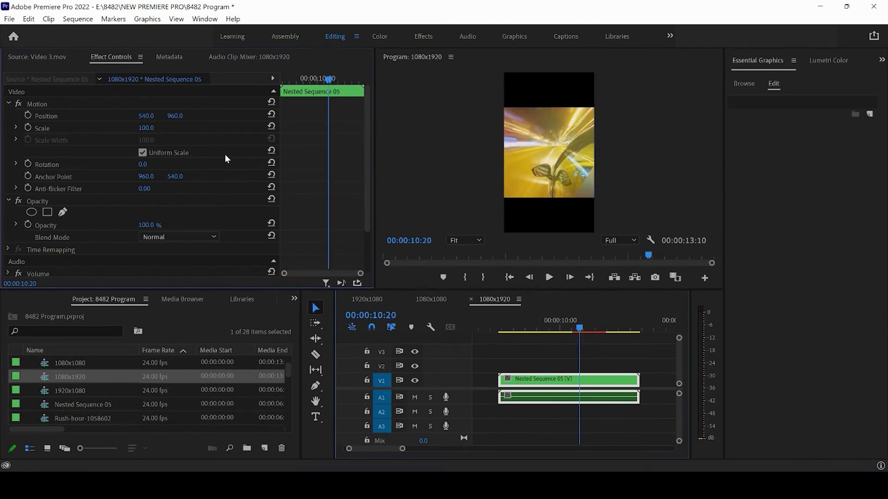
{"action": "right_click", "coordinate": [565, 381]}
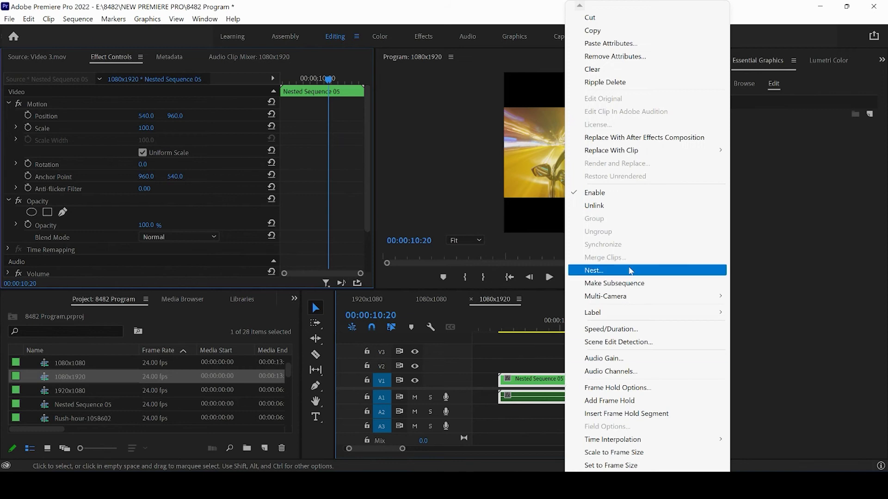
{"action": "left_click", "coordinate": [627, 271]}
{"action": "left_click", "coordinate": [406, 252]}
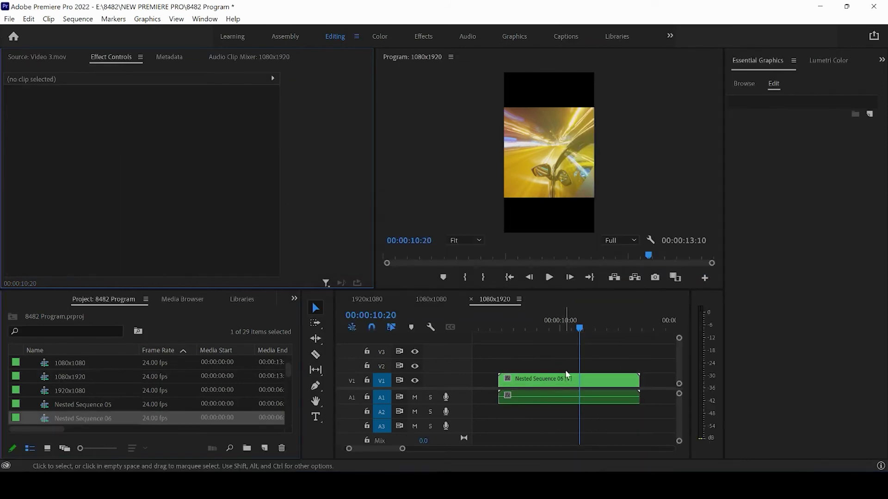
Scale the newly nested clip to 197 to fill the vertical frame and play back its transition.
{"action": "left_click_drag", "start_coordinate": [151, 130], "coordinate": [206, 129]}
{"action": "left_click_drag", "start_coordinate": [563, 323], "coordinate": [503, 326]}
{"action": "key", "text": "space"}
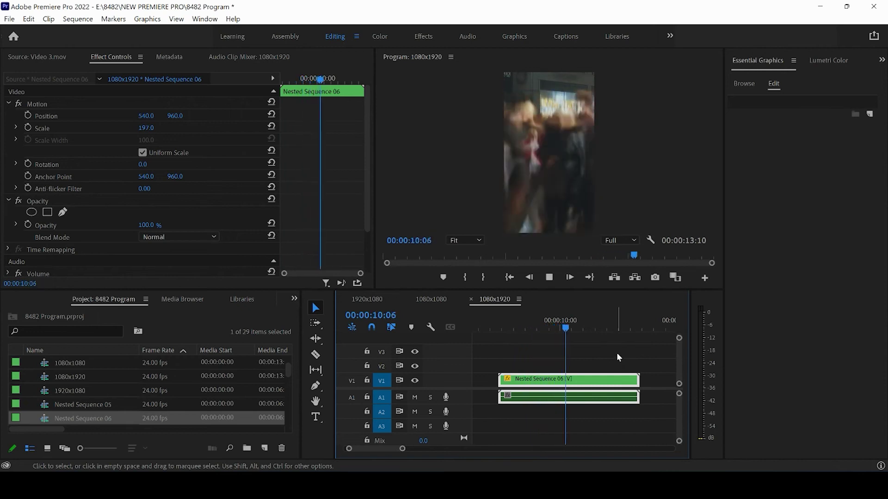
{"action": "left_click", "coordinate": [549, 277]}
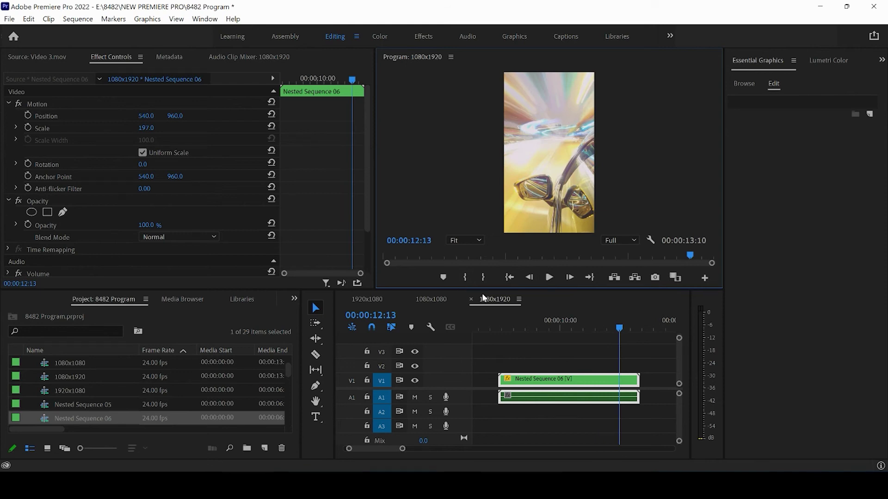
Compare the transition across the 1920x1080, 1080x1080 and 1080x1920 sequences.
{"action": "left_click_drag", "start_coordinate": [402, 450], "coordinate": [447, 449]}
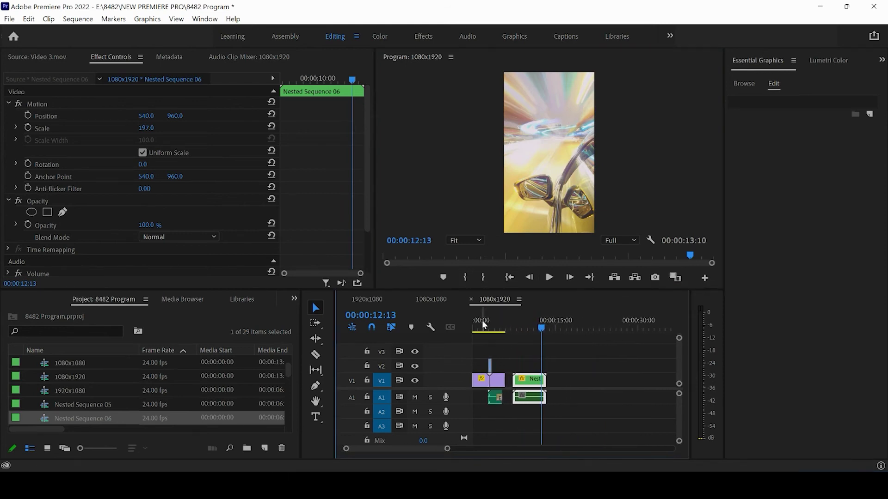
{"action": "left_click", "coordinate": [366, 299]}
{"action": "left_click", "coordinate": [498, 328]}
{"action": "left_click_drag", "start_coordinate": [500, 329], "coordinate": [495, 328]}
{"action": "left_click", "coordinate": [432, 299]}
{"action": "left_click_drag", "start_coordinate": [596, 318], "coordinate": [543, 336]}
{"action": "left_click", "coordinate": [500, 301]}
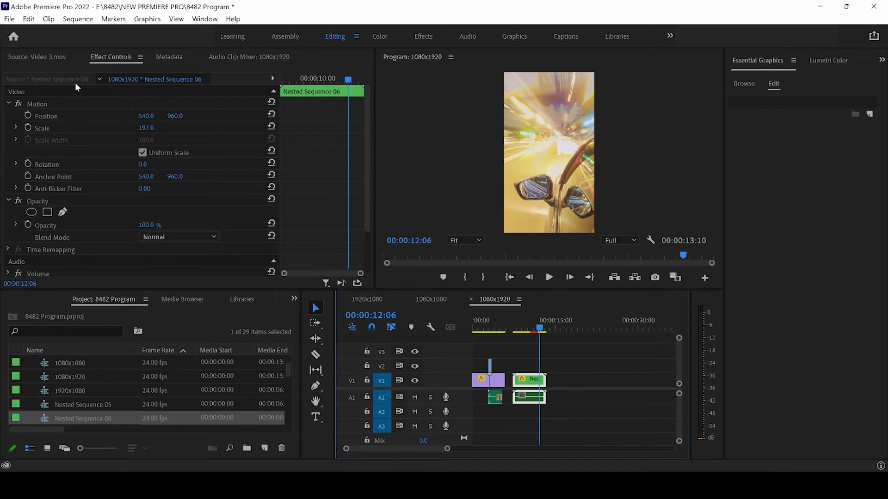
Create a new sequence named 1080x1350 with a frame size of 1080 horizontal by 1350 vertical.
{"action": "left_click", "coordinate": [10, 20]}
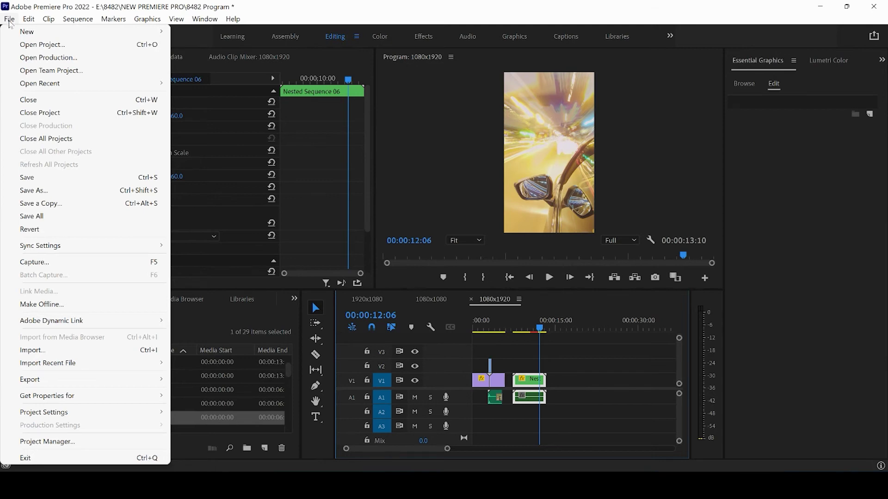
{"action": "mouse_move", "coordinate": [26, 32]}
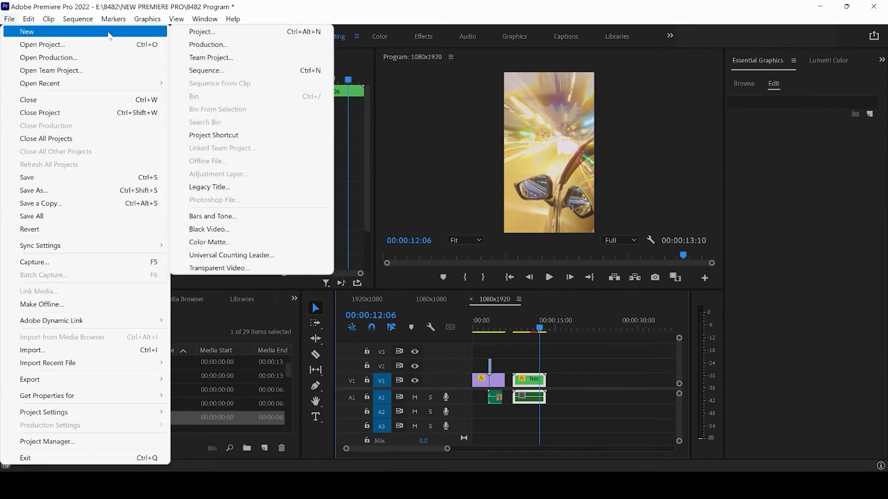
{"action": "left_click", "coordinate": [206, 70]}
{"action": "type", "text": "1080x1350"}
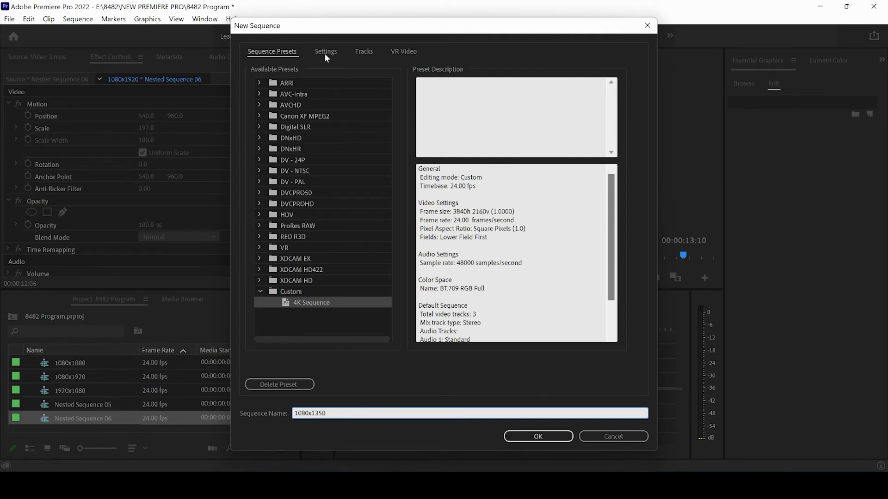
{"action": "left_click", "coordinate": [325, 52]}
{"action": "double_click", "coordinate": [367, 118]}
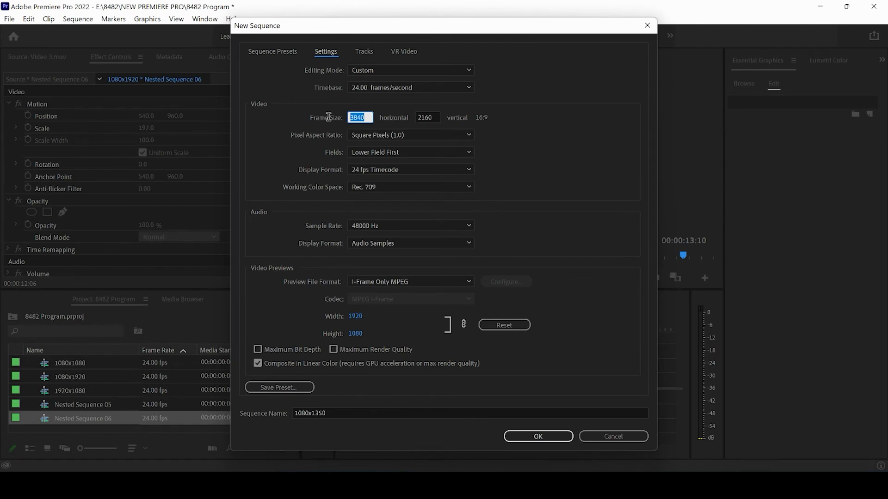
{"action": "type", "text": "1080"}
{"action": "key", "text": "Tab"}
{"action": "type", "text": "1350"}
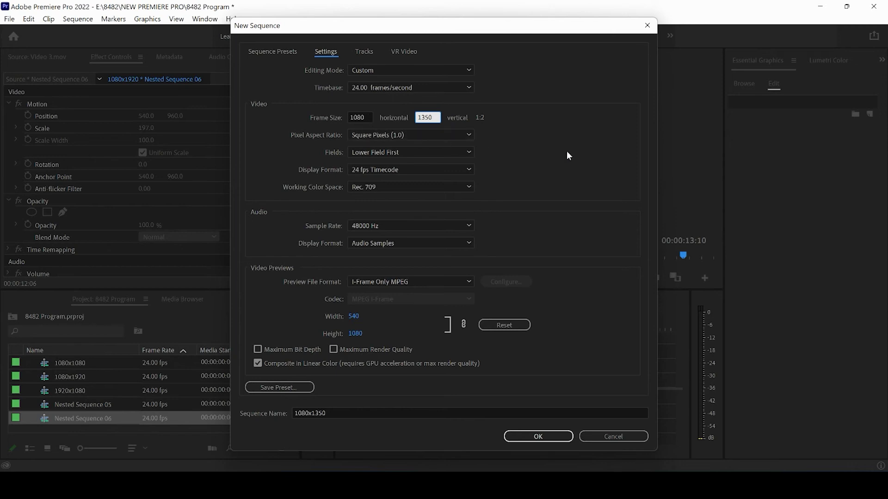
{"action": "left_click", "coordinate": [593, 155]}
{"action": "left_click", "coordinate": [539, 436]}
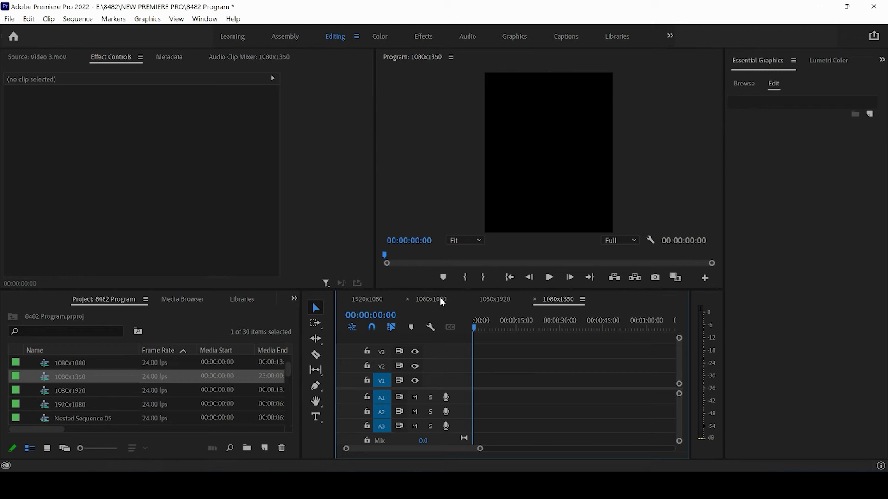
Copy the nested transition clip from the 1920x1080 sequence into the 1080x1350 sequence.
{"action": "left_click", "coordinate": [373, 300]}
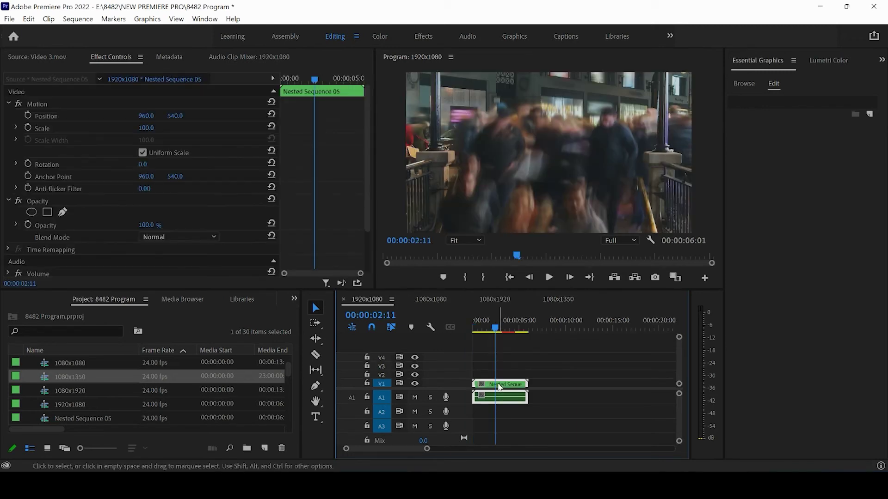
{"action": "left_click_drag", "start_coordinate": [501, 361], "coordinate": [531, 419]}
{"action": "left_click", "coordinate": [569, 299]}
{"action": "key", "text": "ctrl+v"}
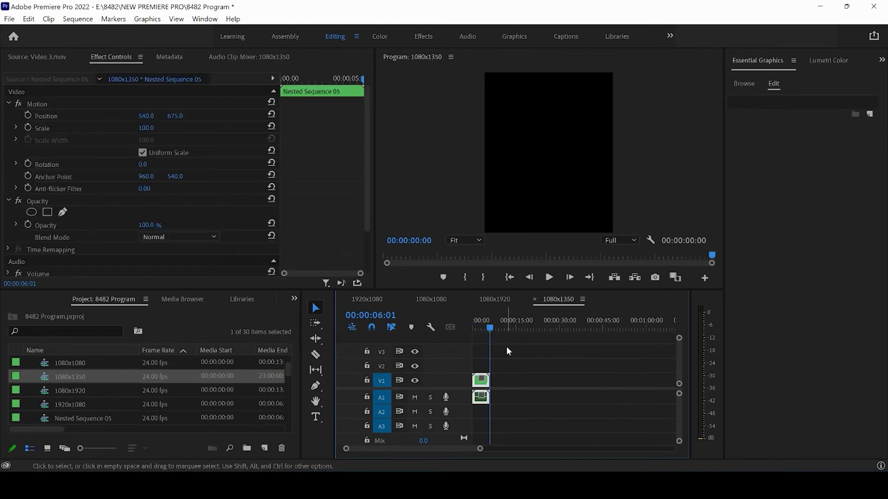
Try scaling the pasted nested clip directly to 133, and undo the scale change.
{"action": "left_click_drag", "start_coordinate": [476, 319], "coordinate": [484, 320]}
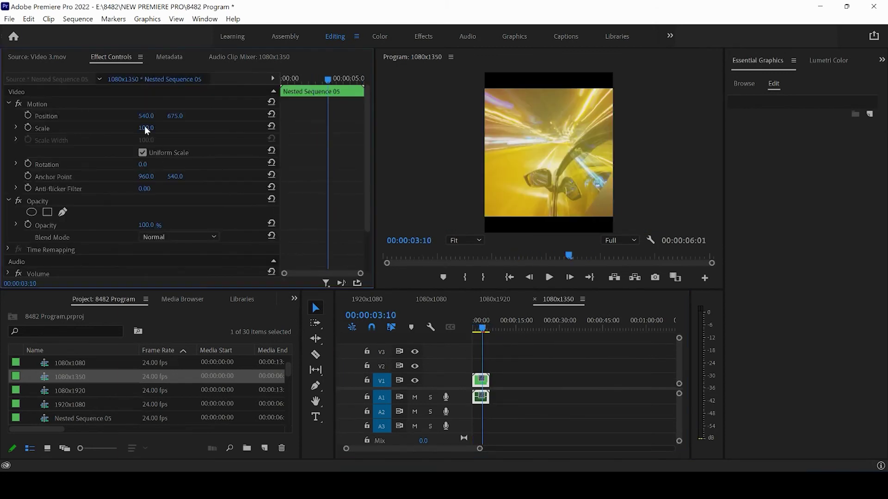
{"action": "left_click_drag", "start_coordinate": [155, 127], "coordinate": [190, 129]}
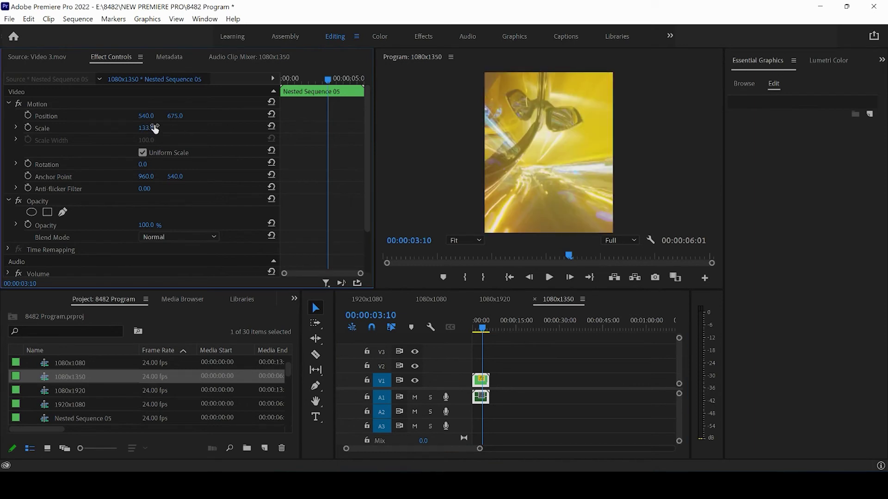
{"action": "key", "text": "ctrl+z"}
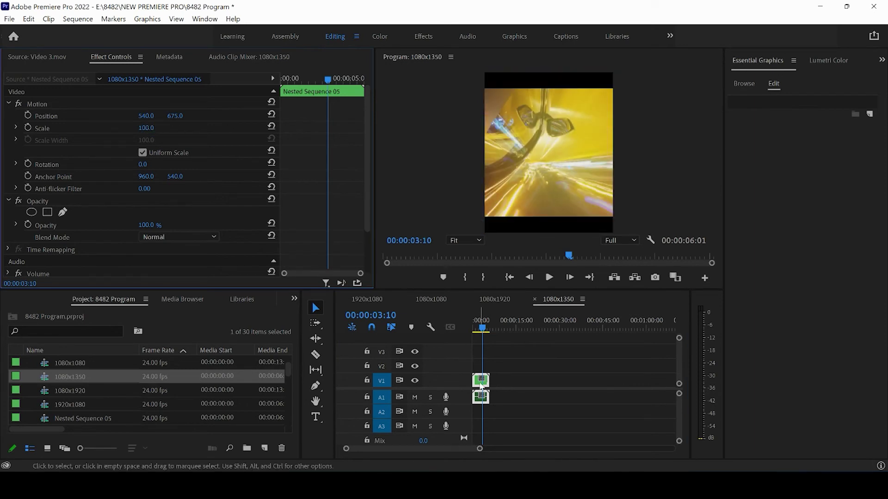
Delete the pasted nested clip from the 1080x1350 sequence and paste it again at the playhead.
{"action": "left_click_drag", "start_coordinate": [498, 366], "coordinate": [473, 393]}
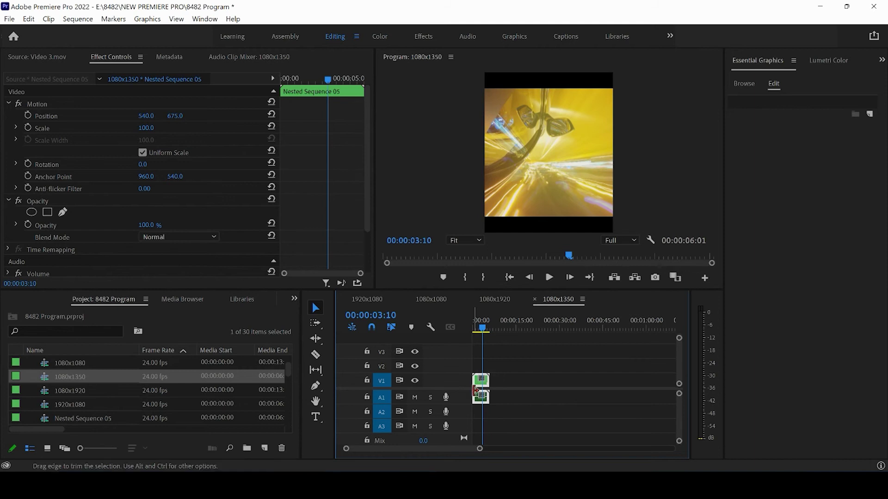
{"action": "key", "text": "Delete"}
{"action": "key", "text": "ctrl+z"}
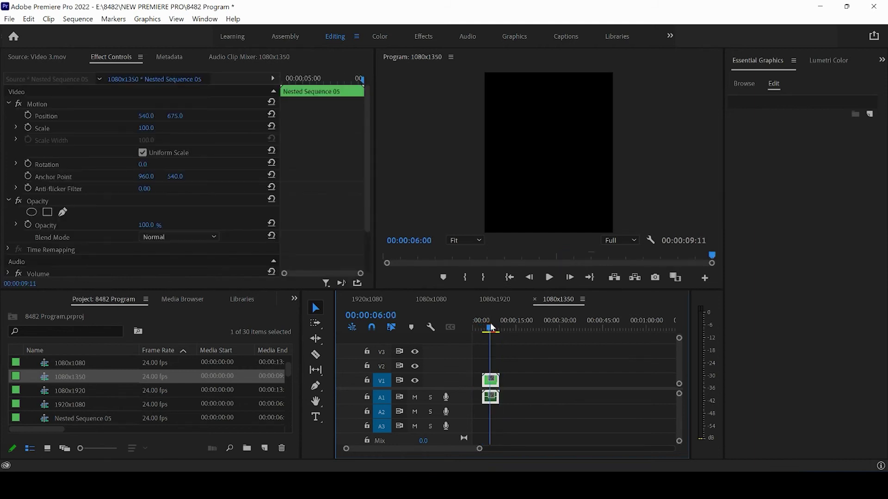
Nest the Nested Sequence 05 clip again within the 1080x1350 sequence, accepting the suggested name.
{"action": "left_click", "coordinate": [489, 330]}
{"action": "right_click", "coordinate": [491, 390]}
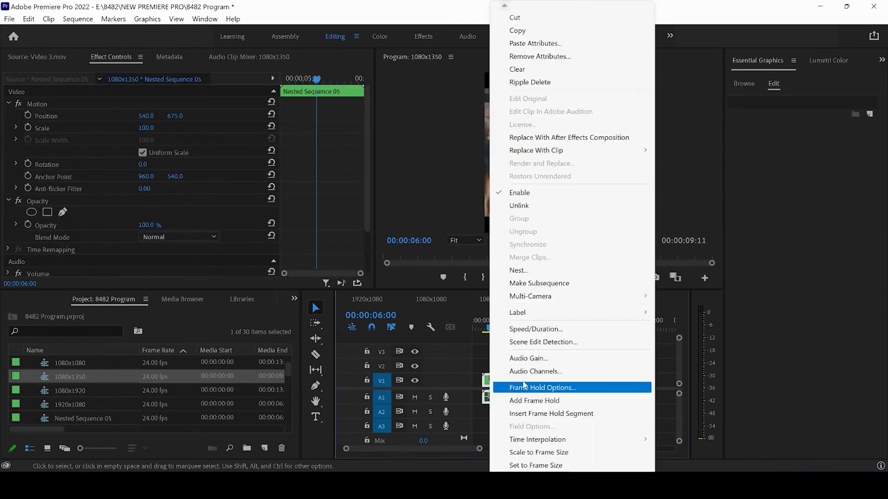
{"action": "left_click", "coordinate": [504, 270]}
{"action": "left_click", "coordinate": [416, 252]}
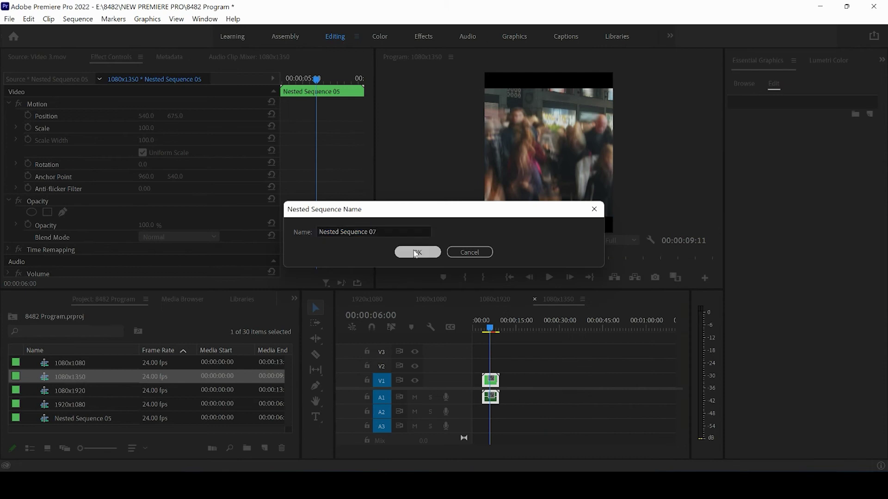
Scale the newly nested clip to 146 to fill the 1080x1350 frame and play back its transition.
{"action": "left_click", "coordinate": [495, 327]}
{"action": "left_click_drag", "start_coordinate": [146, 127], "coordinate": [172, 126]}
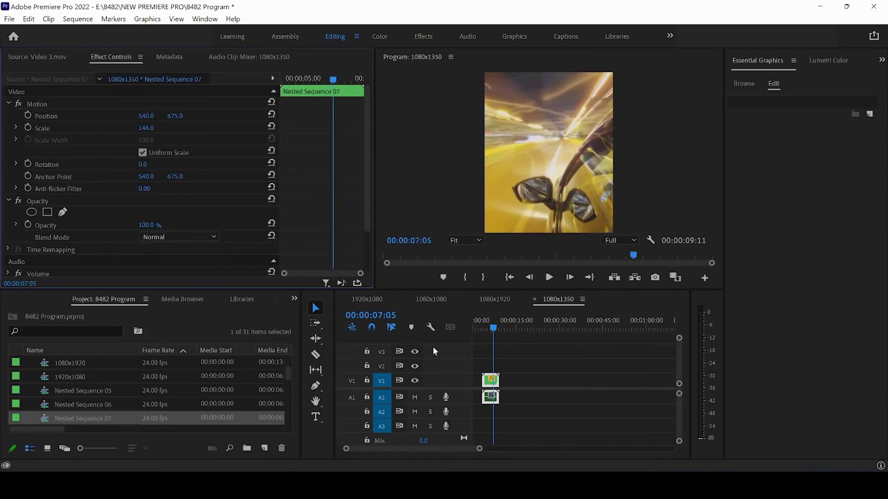
{"action": "left_click", "coordinate": [485, 322]}
{"action": "key", "text": "space"}
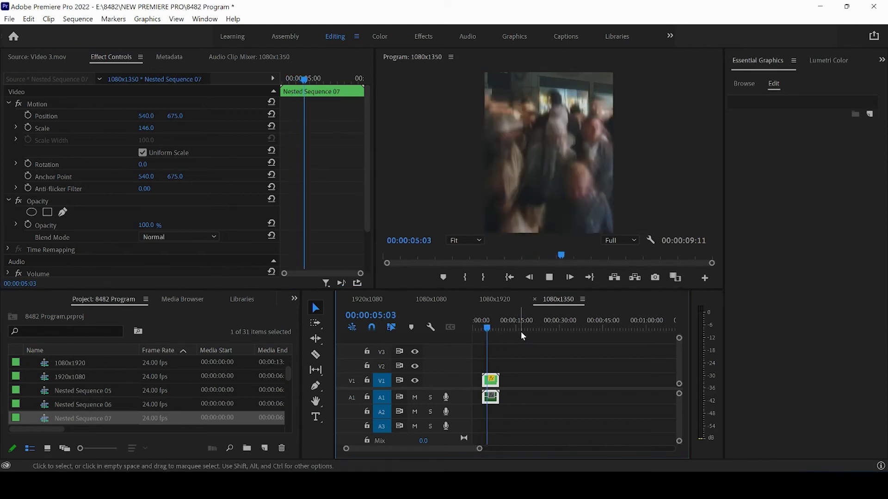
{"action": "left_click", "coordinate": [549, 277]}
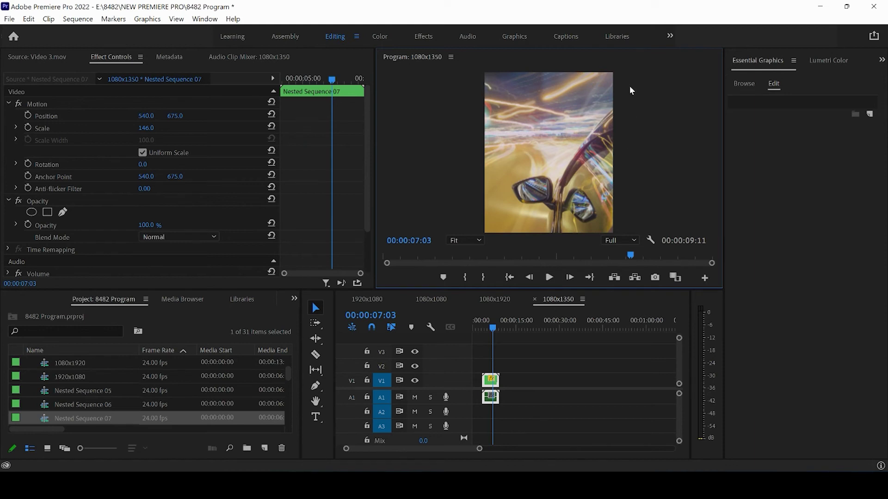
Compare the transition in the 1080x1080 sequence with the one in the 1080x1350 sequence.
{"action": "left_click", "coordinate": [437, 298]}
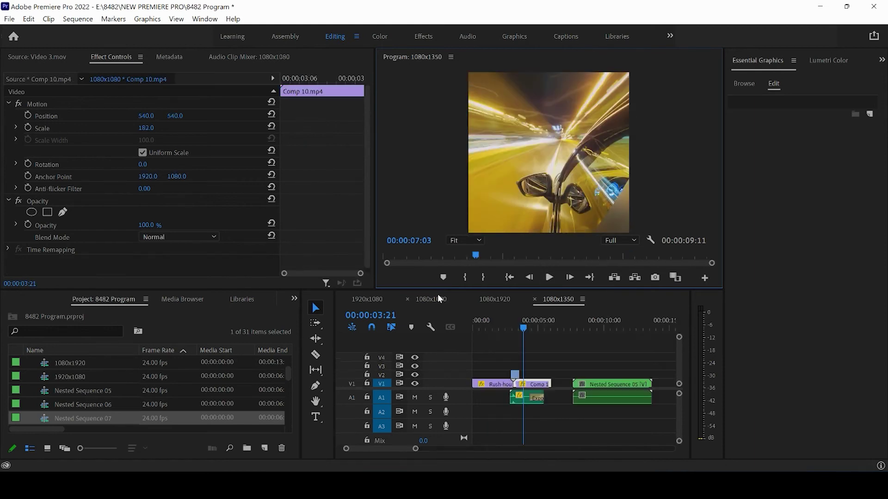
{"action": "left_click", "coordinate": [557, 299]}
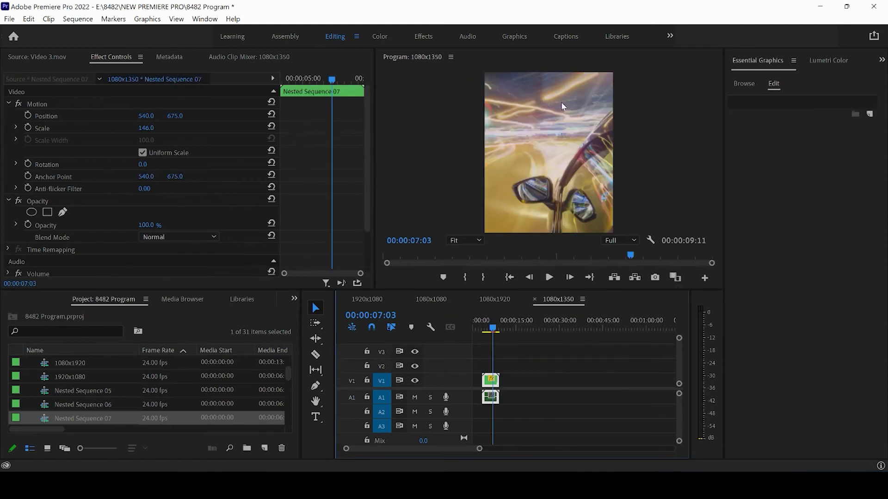
{"action": "left_click_drag", "start_coordinate": [493, 328], "coordinate": [491, 328]}
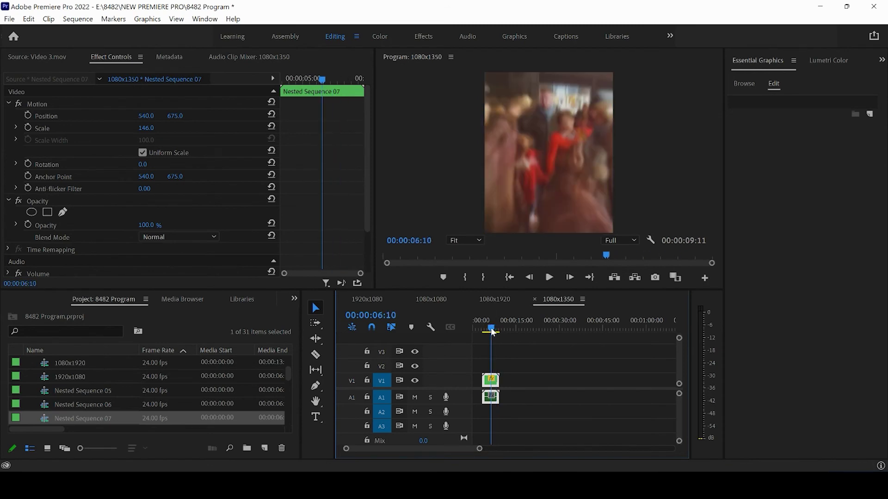
Copy the unnested transition clips from the 1080x1920 sequence into the 1080x1350 sequence at about 15 seconds.
{"action": "left_click", "coordinate": [496, 300]}
{"action": "left_click_drag", "start_coordinate": [475, 339], "coordinate": [506, 409]}
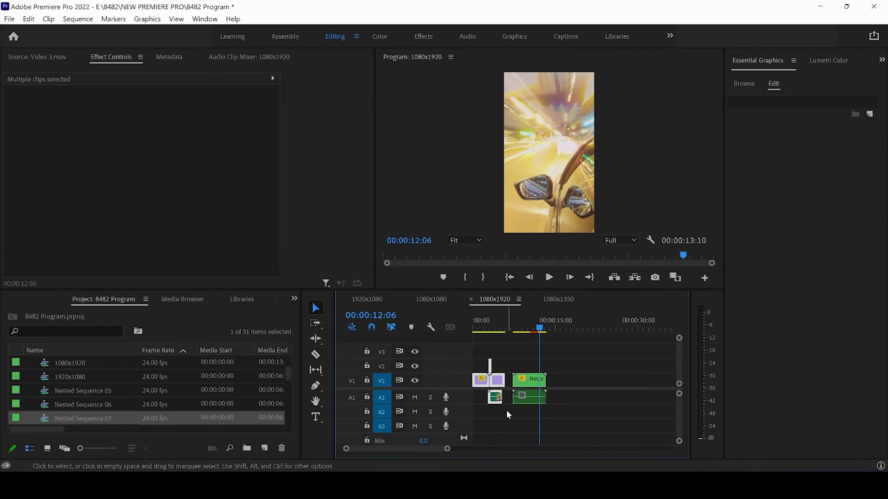
{"action": "left_click", "coordinate": [558, 300]}
{"action": "left_click", "coordinate": [518, 328]}
{"action": "key", "text": "ctrl+v"}
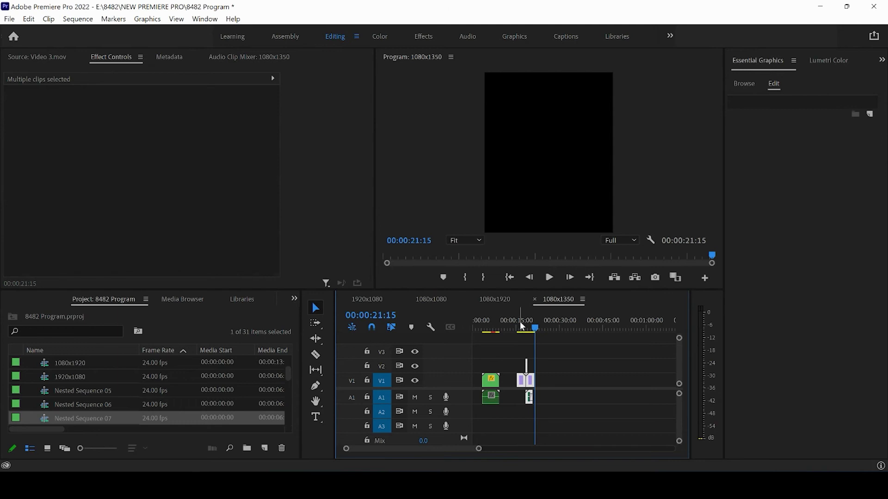
Scale the pasted Rush-hour clip to 66 in the 1080x1350 sequence.
{"action": "left_click", "coordinate": [523, 328]}
{"action": "left_click", "coordinate": [550, 356]}
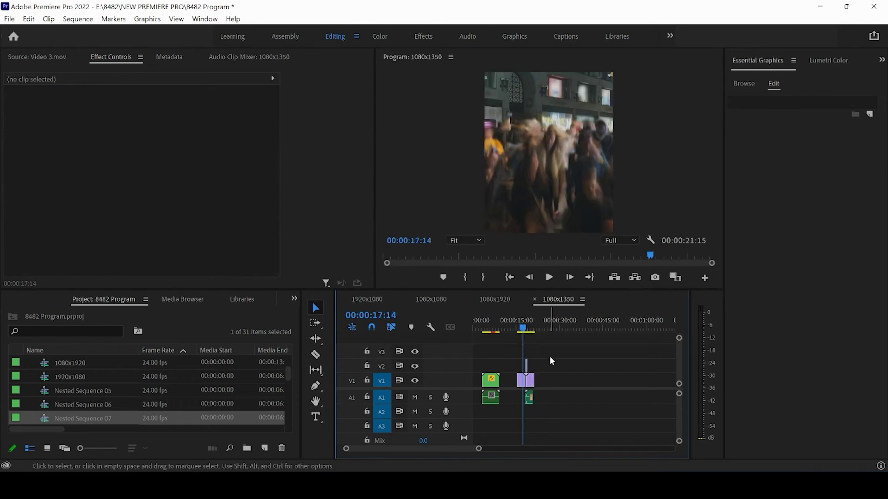
{"action": "left_click_drag", "start_coordinate": [479, 449], "coordinate": [428, 452]}
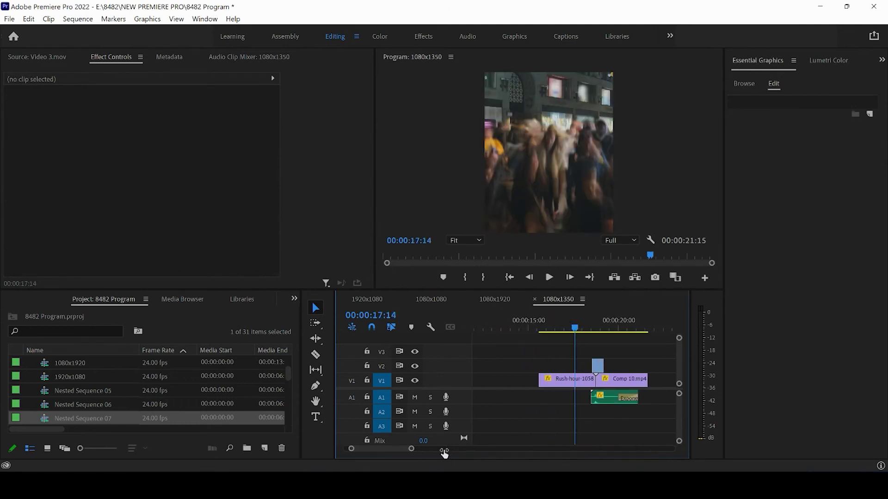
{"action": "left_click", "coordinate": [557, 383]}
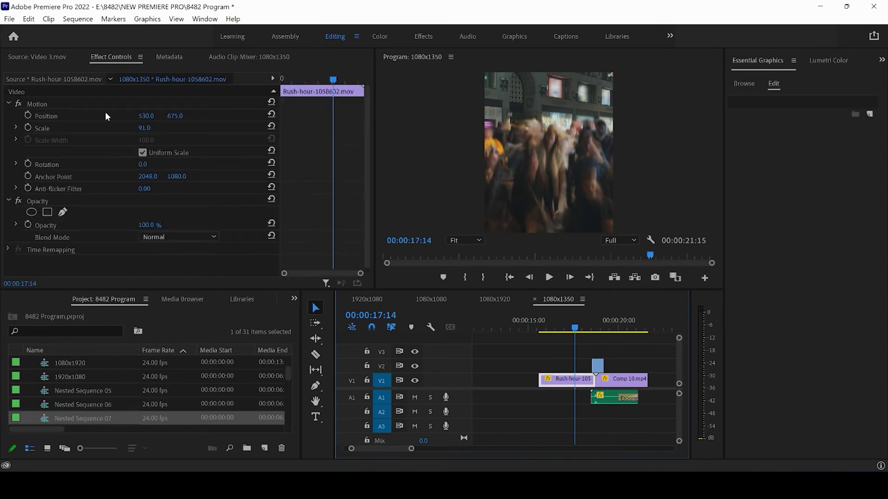
{"action": "mouse_move", "coordinate": [144, 129]}
{"action": "left_mouse_down"}
{"action": "mouse_move", "coordinate": [114, 129]}
{"action": "mouse_move", "coordinate": [135, 132]}
{"action": "left_mouse_up"}
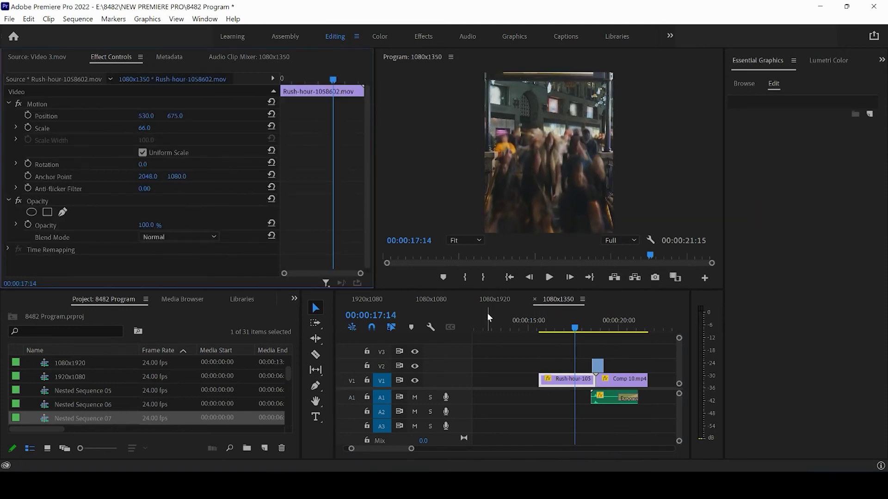
Scale the pasted Comp 10.mp4 clip to 232 in the 1080x1350 sequence.
{"action": "left_click", "coordinate": [610, 319]}
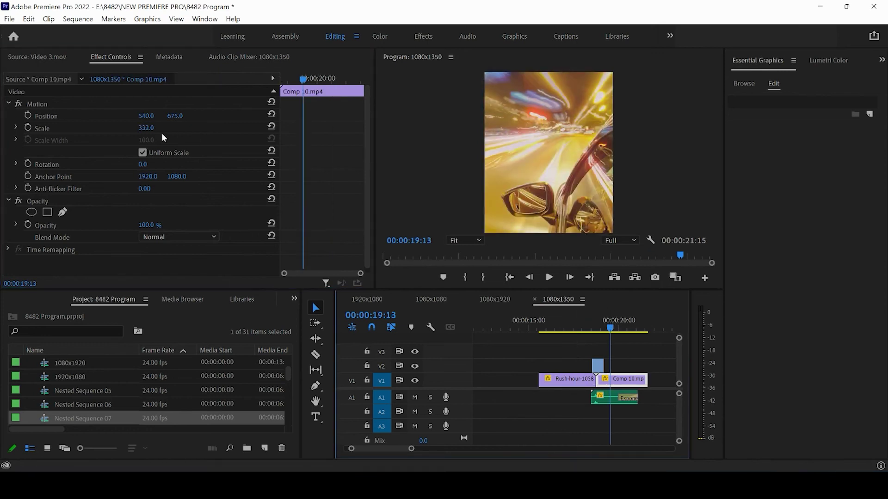
{"action": "left_click_drag", "start_coordinate": [150, 129], "coordinate": [98, 132]}
{"action": "left_click", "coordinate": [598, 322]}
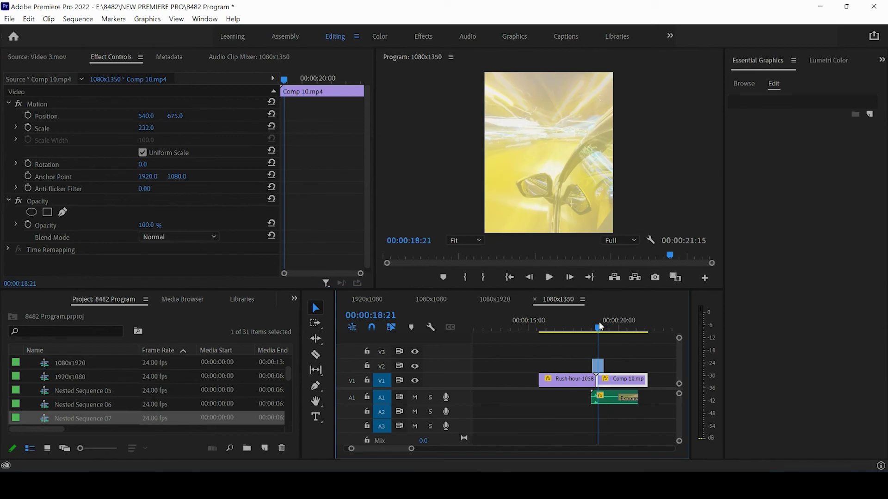
{"action": "left_click_drag", "start_coordinate": [146, 128], "coordinate": [108, 133]}
Play back the transition between the two rescaled clips and return to the nested clip.
{"action": "left_click", "coordinate": [577, 318]}
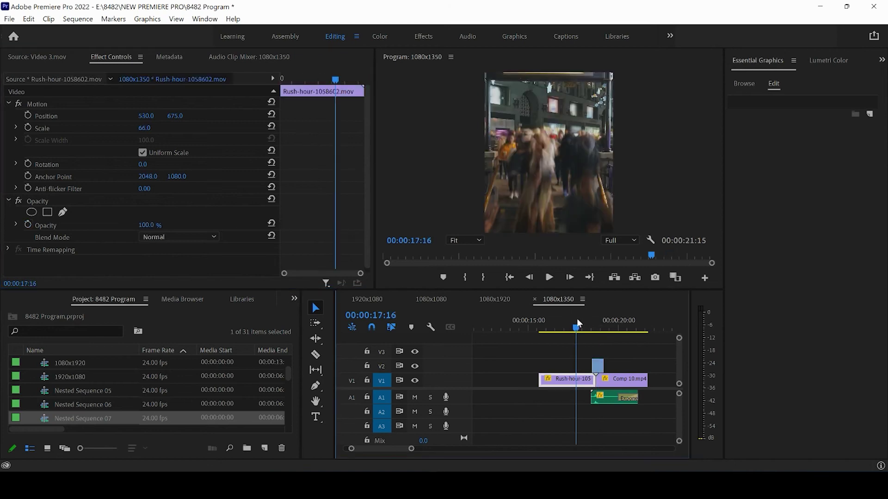
{"action": "key", "text": "space"}
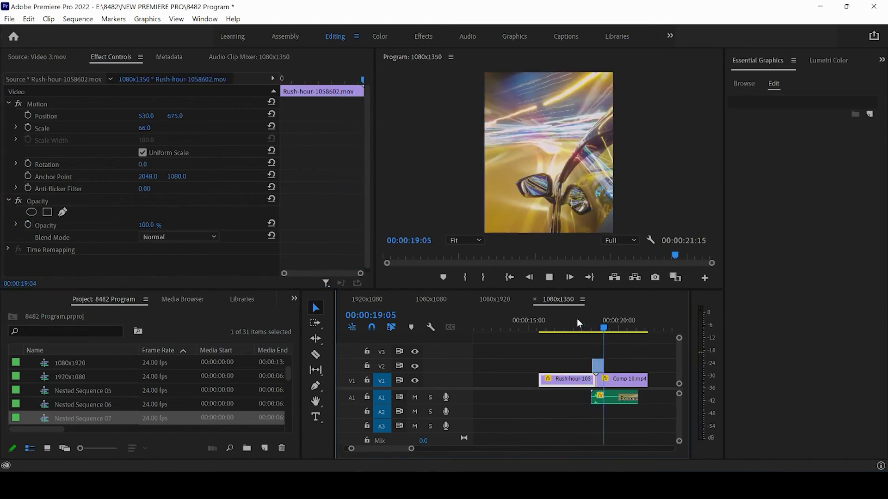
{"action": "left_click", "coordinate": [550, 277]}
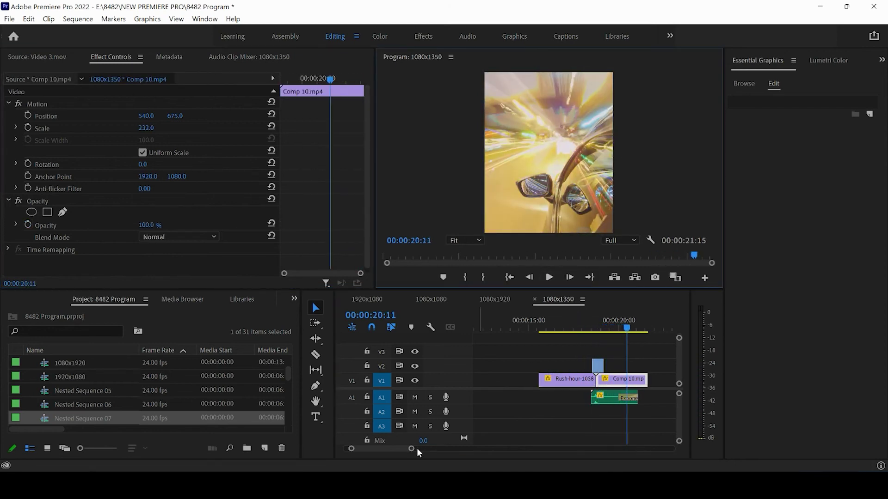
{"action": "left_click_drag", "start_coordinate": [412, 452], "coordinate": [480, 450]}
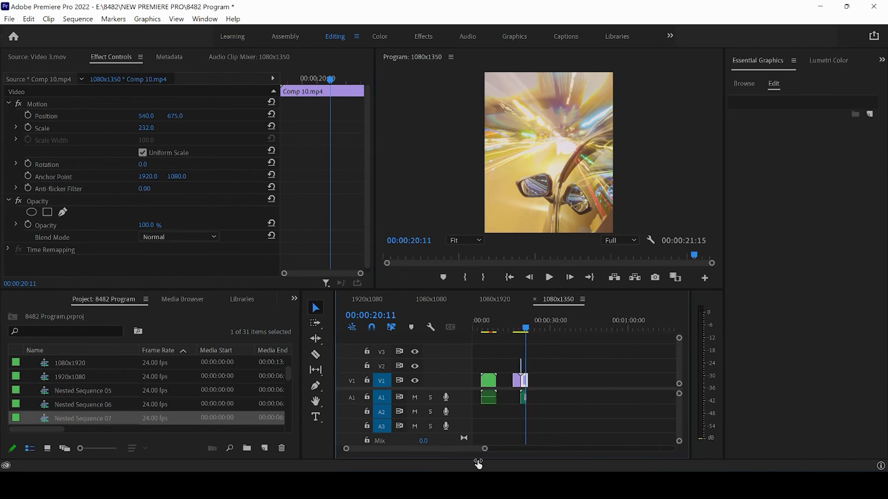
{"action": "left_click", "coordinate": [491, 328]}
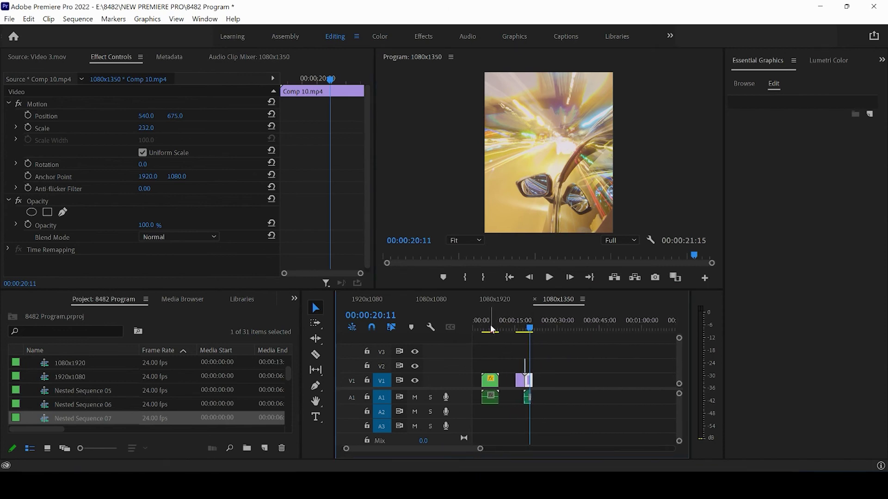
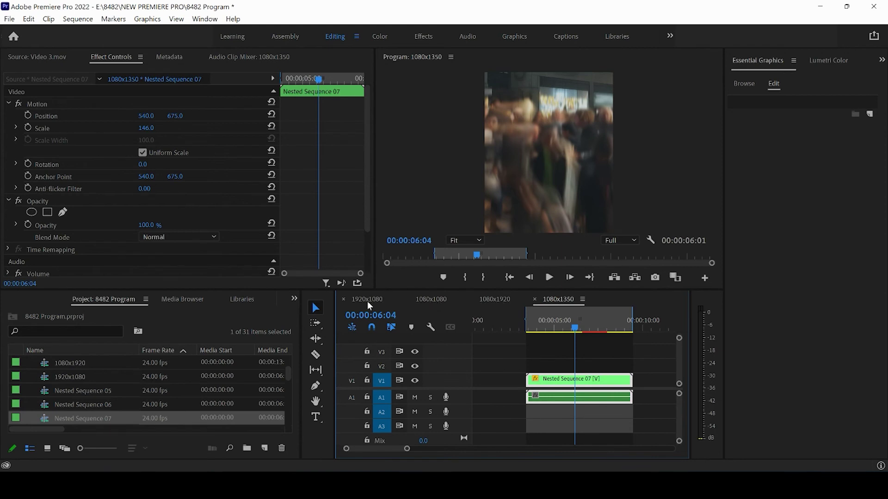
Examine the in/out range marked around the nested clip in the 1080x1350 sequence, checking its start, end and middle.
{"action": "mouse_move", "coordinate": [571, 323]}
{"action": "left_mouse_down"}
{"action": "mouse_move", "coordinate": [559, 322]}
{"action": "mouse_move", "coordinate": [567, 323]}
{"action": "left_mouse_up"}
{"action": "mouse_move", "coordinate": [407, 448]}
{"action": "left_mouse_down"}
{"action": "mouse_move", "coordinate": [396, 449]}
{"action": "mouse_move", "coordinate": [406, 450]}
{"action": "left_mouse_up"}
{"action": "left_click_drag", "start_coordinate": [546, 324], "coordinate": [568, 333]}
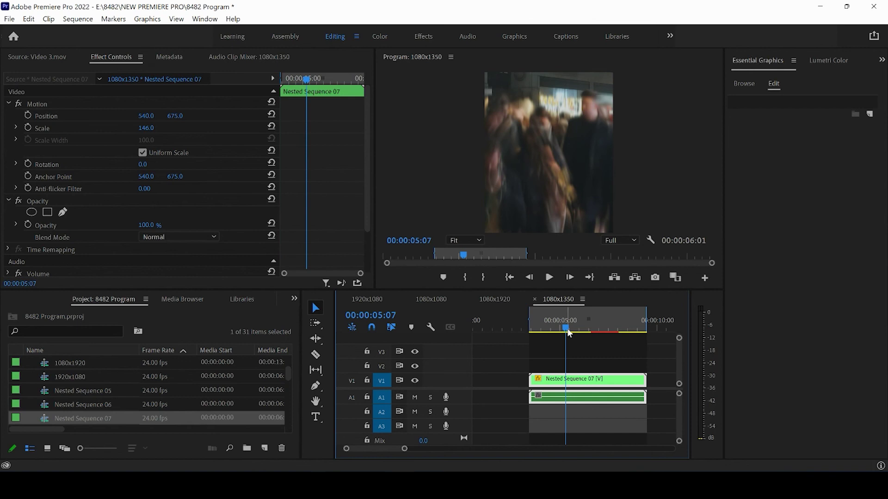
{"action": "mouse_move", "coordinate": [530, 319]}
{"action": "left_mouse_down"}
{"action": "mouse_move", "coordinate": [556, 319]}
{"action": "mouse_move", "coordinate": [530, 319]}
{"action": "left_mouse_up"}
{"action": "left_click", "coordinate": [646, 318]}
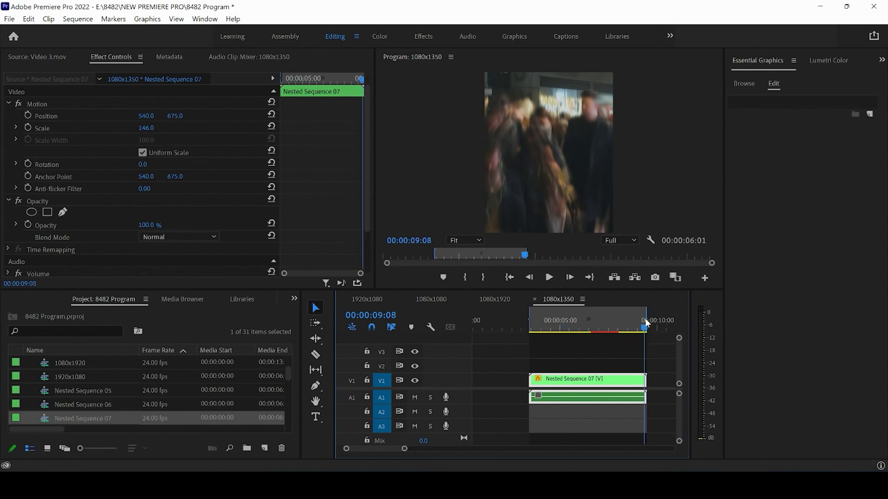
{"action": "left_click_drag", "start_coordinate": [647, 314], "coordinate": [650, 320]}
{"action": "left_click", "coordinate": [583, 328]}
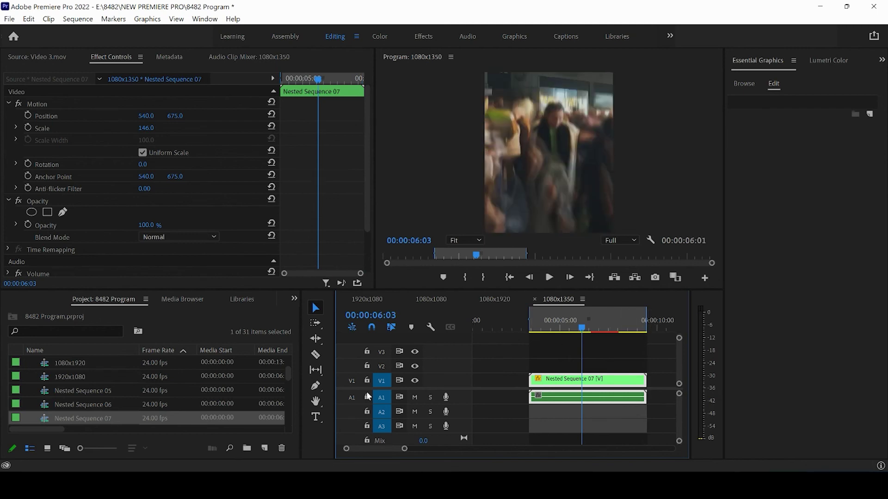
{"action": "mouse_move", "coordinate": [406, 452]}
{"action": "left_mouse_down"}
{"action": "mouse_move", "coordinate": [392, 453]}
{"action": "mouse_move", "coordinate": [403, 451]}
{"action": "left_mouse_up"}
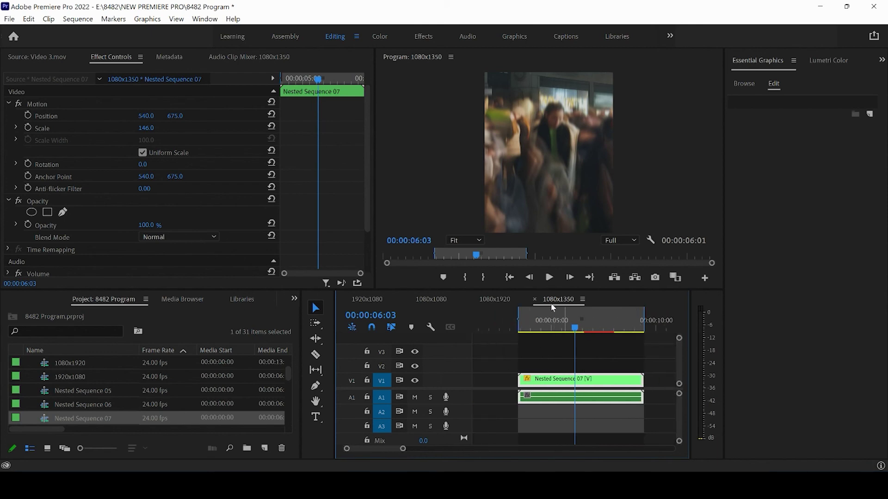
Review the media export settings of the 1080x1350 sequence, including its output file name, save folder and bitrate, and cancel without exporting.
{"action": "left_click", "coordinate": [7, 20]}
{"action": "mouse_move", "coordinate": [100, 383]}
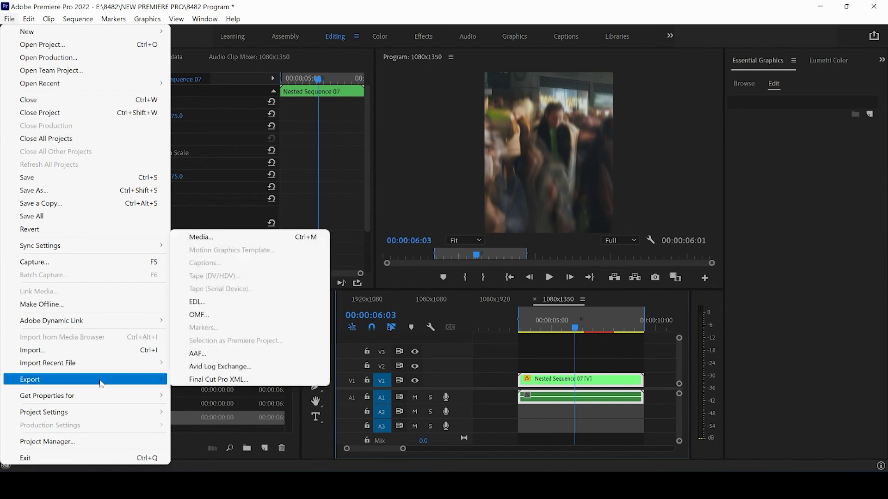
{"action": "left_click", "coordinate": [197, 236]}
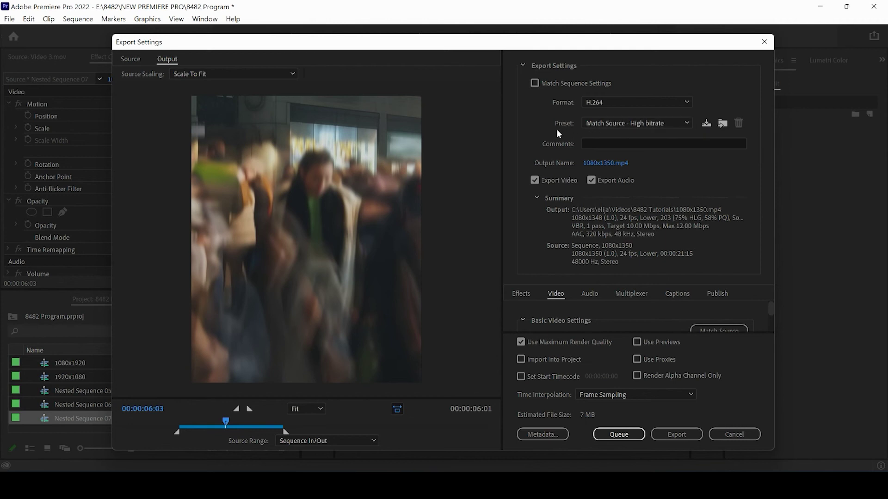
{"action": "left_click", "coordinate": [604, 164]}
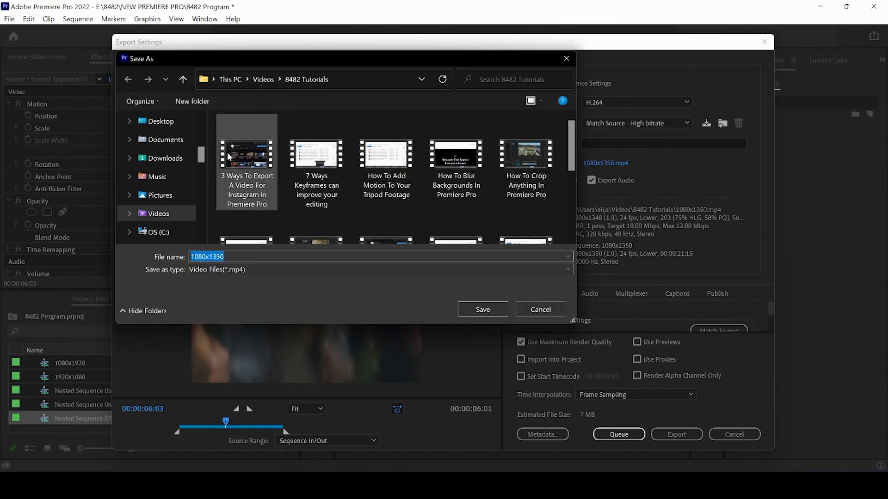
{"action": "left_click", "coordinate": [537, 309]}
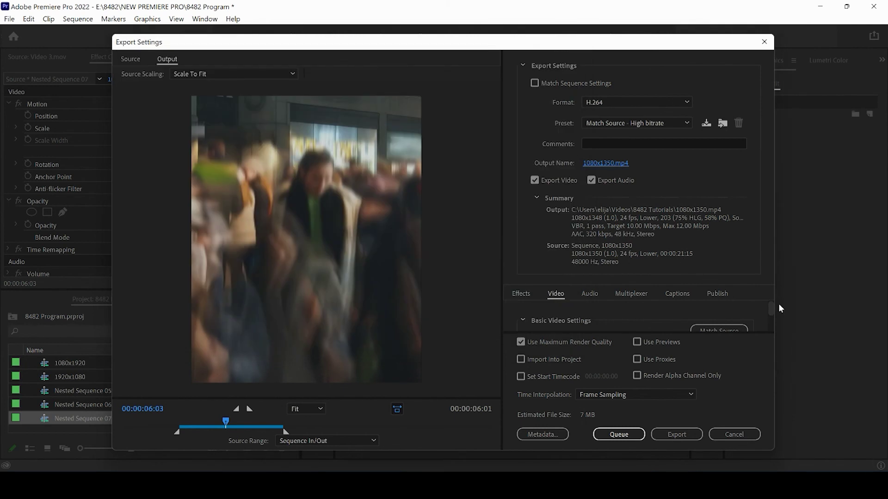
{"action": "left_click_drag", "start_coordinate": [770, 305], "coordinate": [774, 317]}
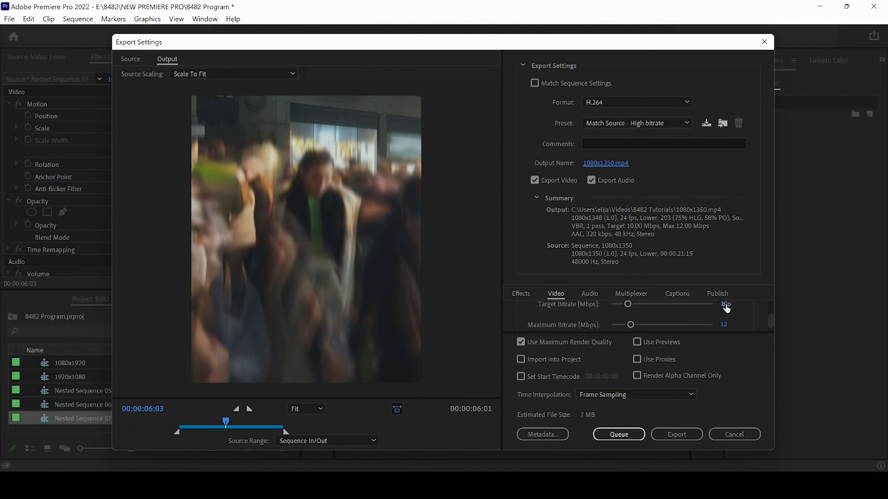
{"action": "scroll", "coordinate": [769, 328], "scroll_direction": "down", "scroll_amount": 3}
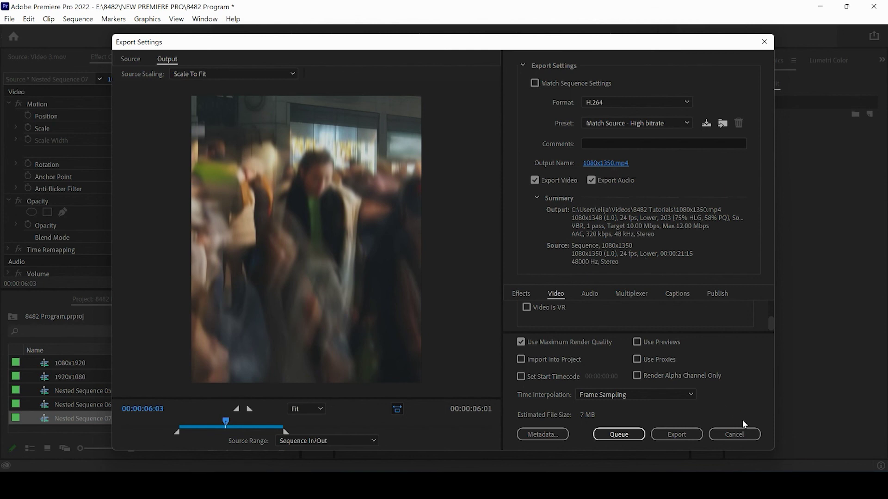
{"action": "left_click", "coordinate": [745, 434]}
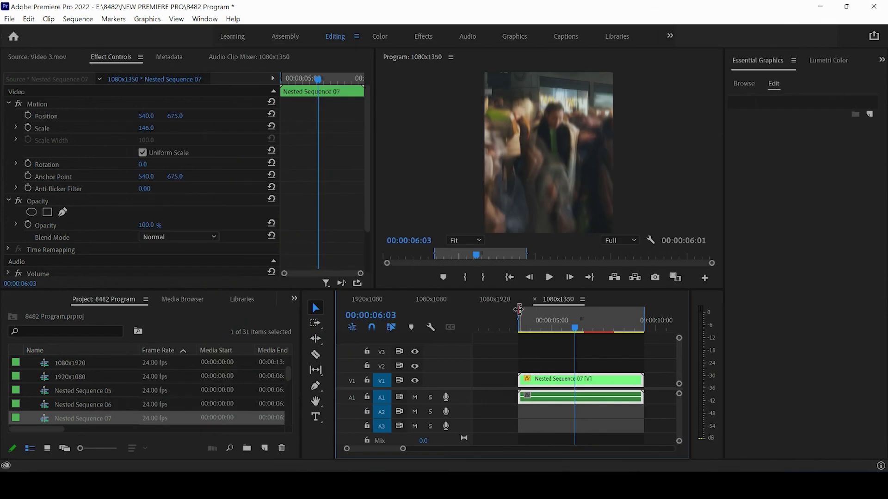
Open the 1080x1920 sequence and mark the nested clip's length as the in/out range.
{"action": "left_click", "coordinate": [502, 301]}
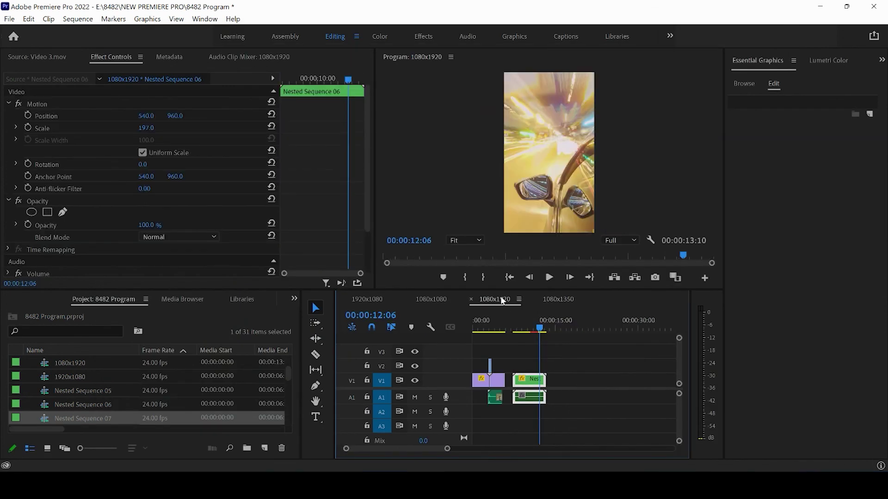
{"action": "left_click", "coordinate": [529, 329]}
{"action": "key", "text": "x"}
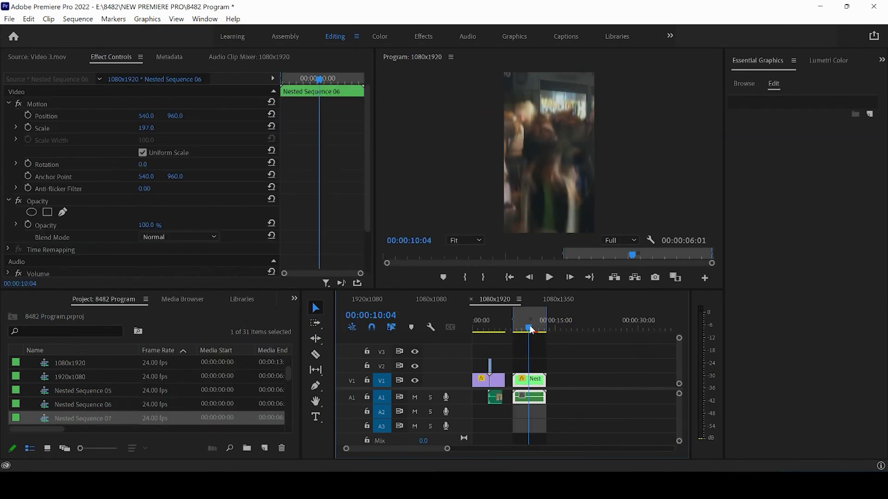
Mark the Rush-hour clip in the 1080x1920 sequence as the in/out range and extend the out point to the end of Comp 10.
{"action": "left_click", "coordinate": [490, 329]}
{"action": "key", "text": "x"}
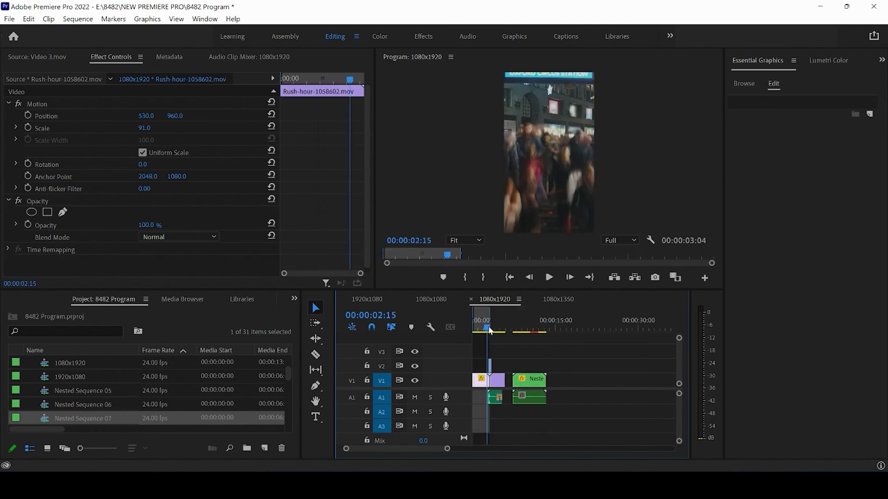
{"action": "left_click_drag", "start_coordinate": [447, 449], "coordinate": [425, 455]}
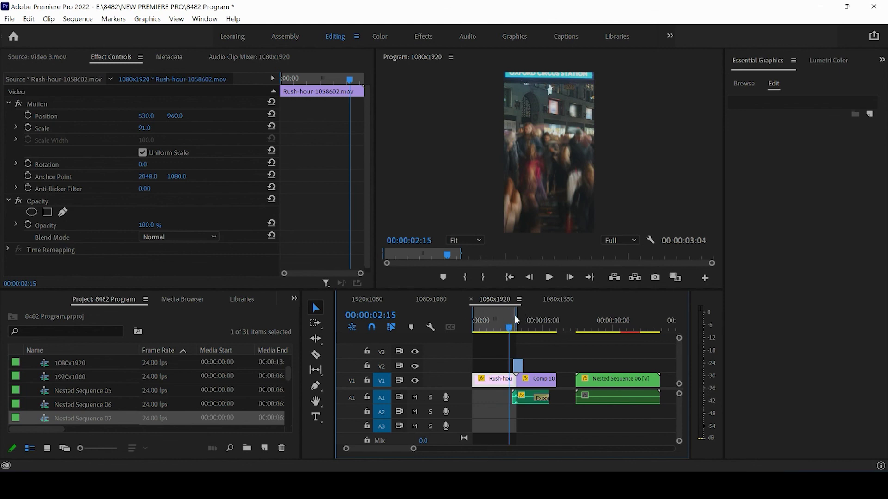
{"action": "left_click_drag", "start_coordinate": [520, 311], "coordinate": [562, 318]}
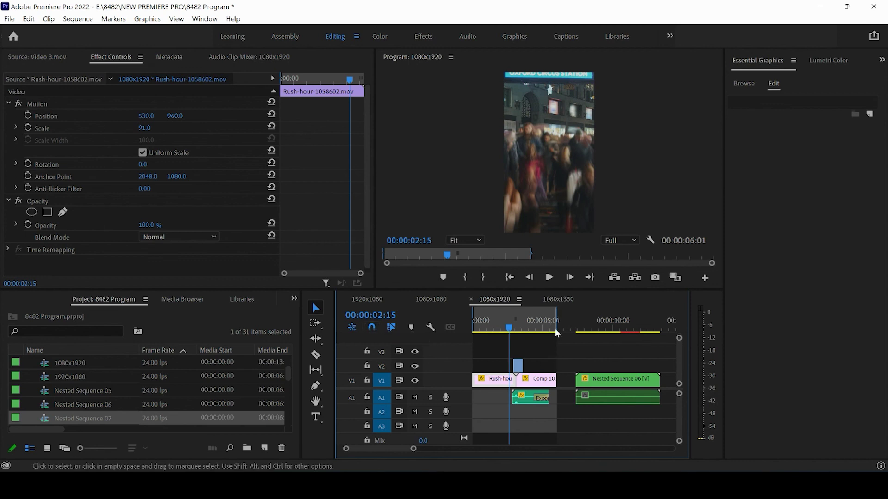
{"action": "mouse_move", "coordinate": [556, 330]}
{"action": "left_mouse_down"}
{"action": "mouse_move", "coordinate": [576, 325]}
{"action": "mouse_move", "coordinate": [555, 323]}
{"action": "left_mouse_up"}
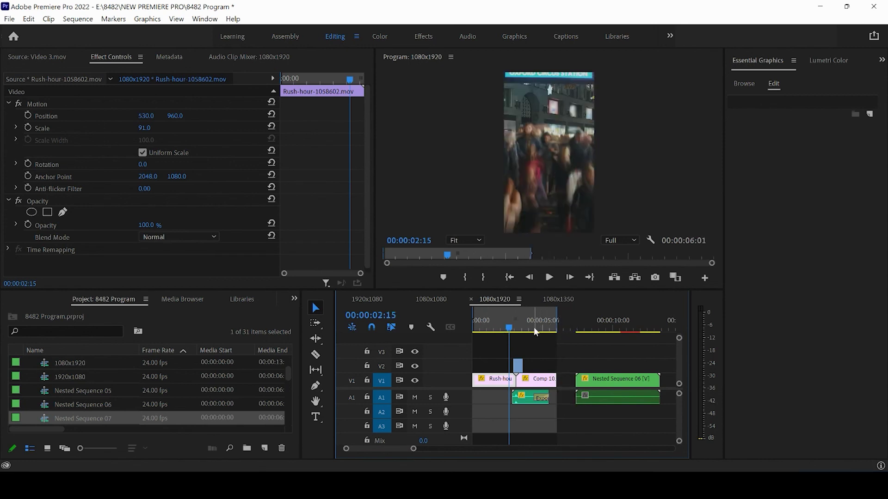
Review the media export settings for the marked range of the 1080x1920 sequence, including the video options, and close them.
{"action": "left_click", "coordinate": [10, 20]}
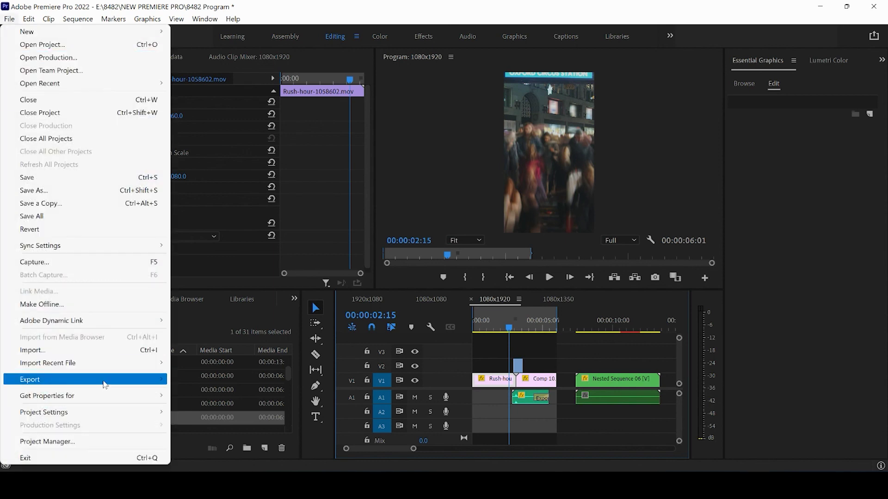
{"action": "mouse_move", "coordinate": [109, 385]}
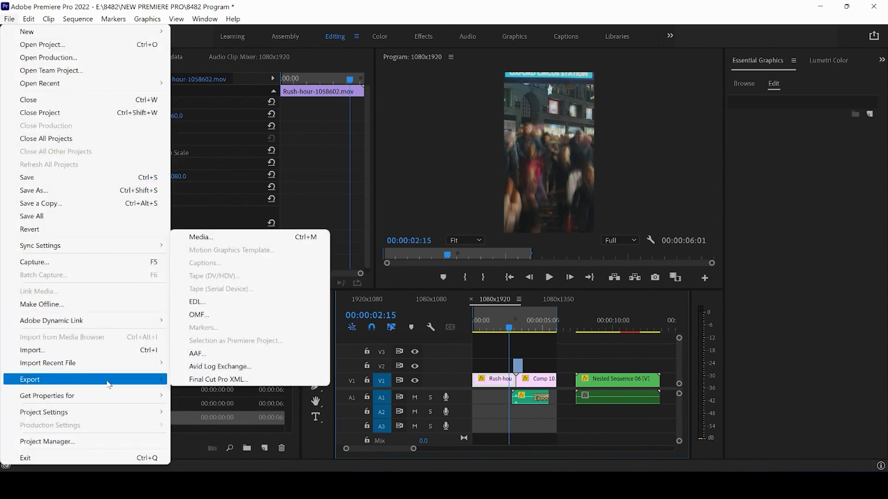
{"action": "left_click", "coordinate": [203, 236]}
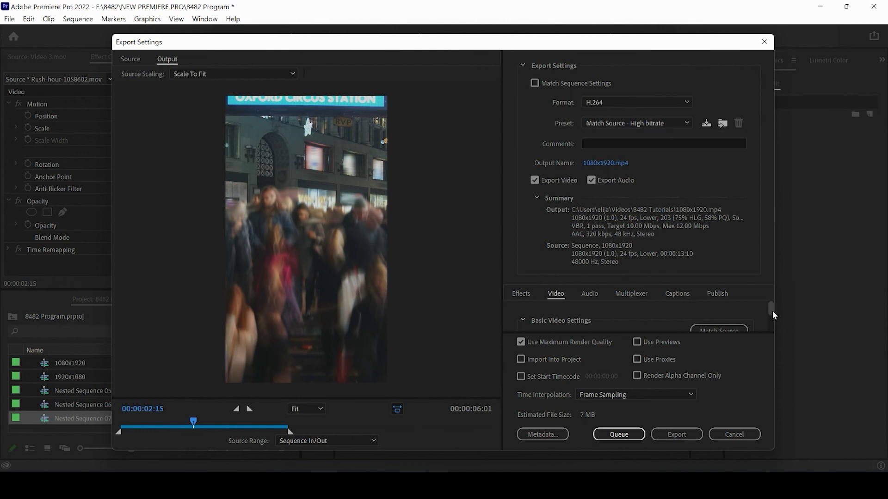
{"action": "scroll", "coordinate": [772, 316], "scroll_direction": "down", "scroll_amount": 5}
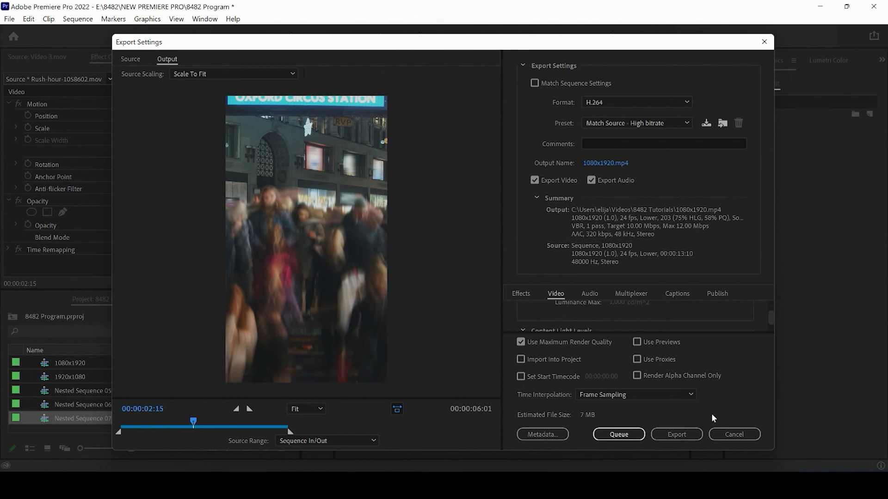
{"action": "left_click", "coordinate": [678, 435]}
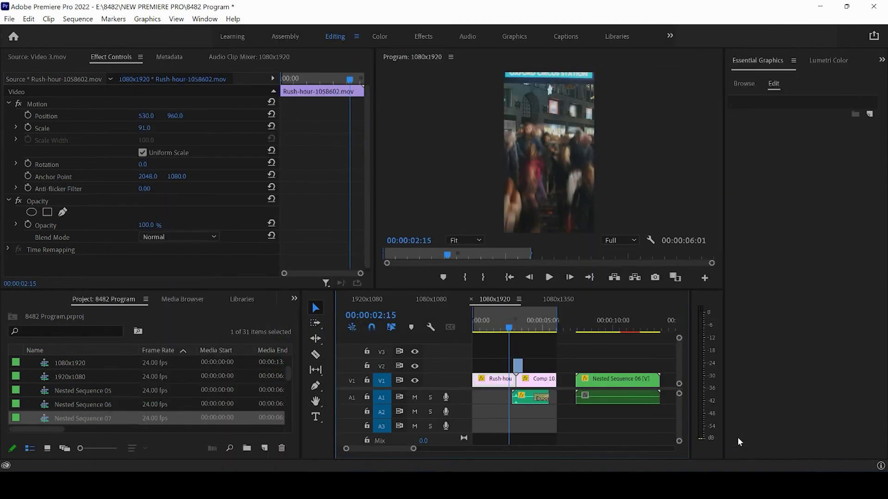
View the 1080x1080 and 1920x1080 sequences, preview the latter at 00:00:04:01 and deselect its nested clip.
{"action": "left_click", "coordinate": [438, 299]}
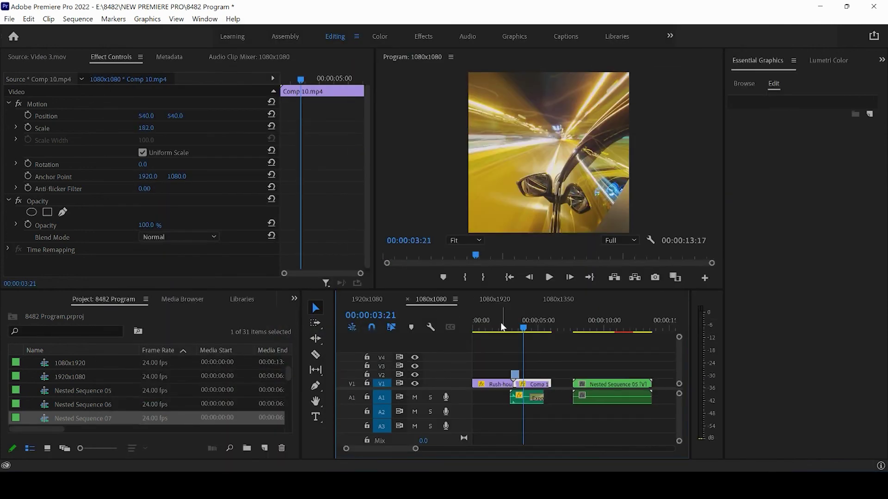
{"action": "left_click", "coordinate": [365, 299]}
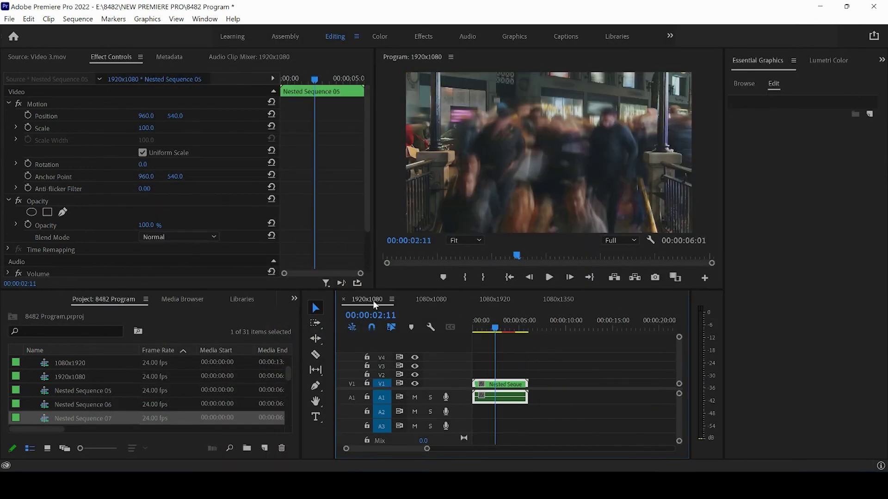
{"action": "left_click_drag", "start_coordinate": [495, 327], "coordinate": [511, 327]}
{"action": "left_click", "coordinate": [548, 356]}
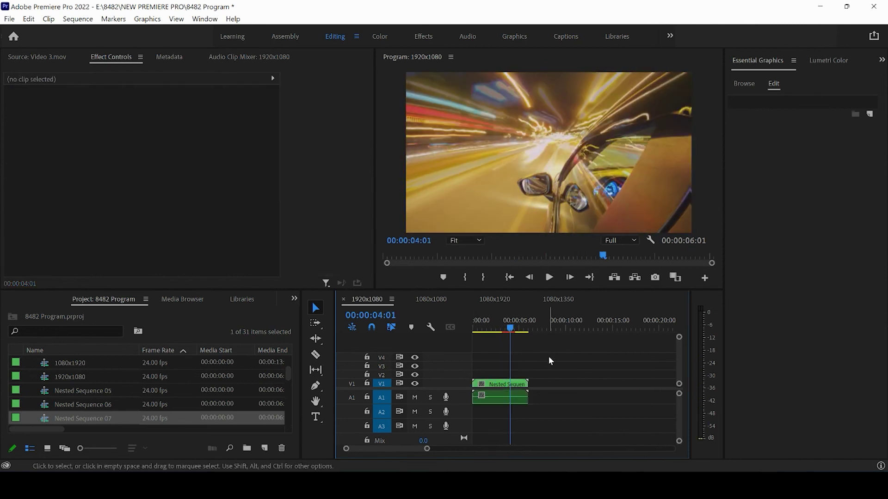